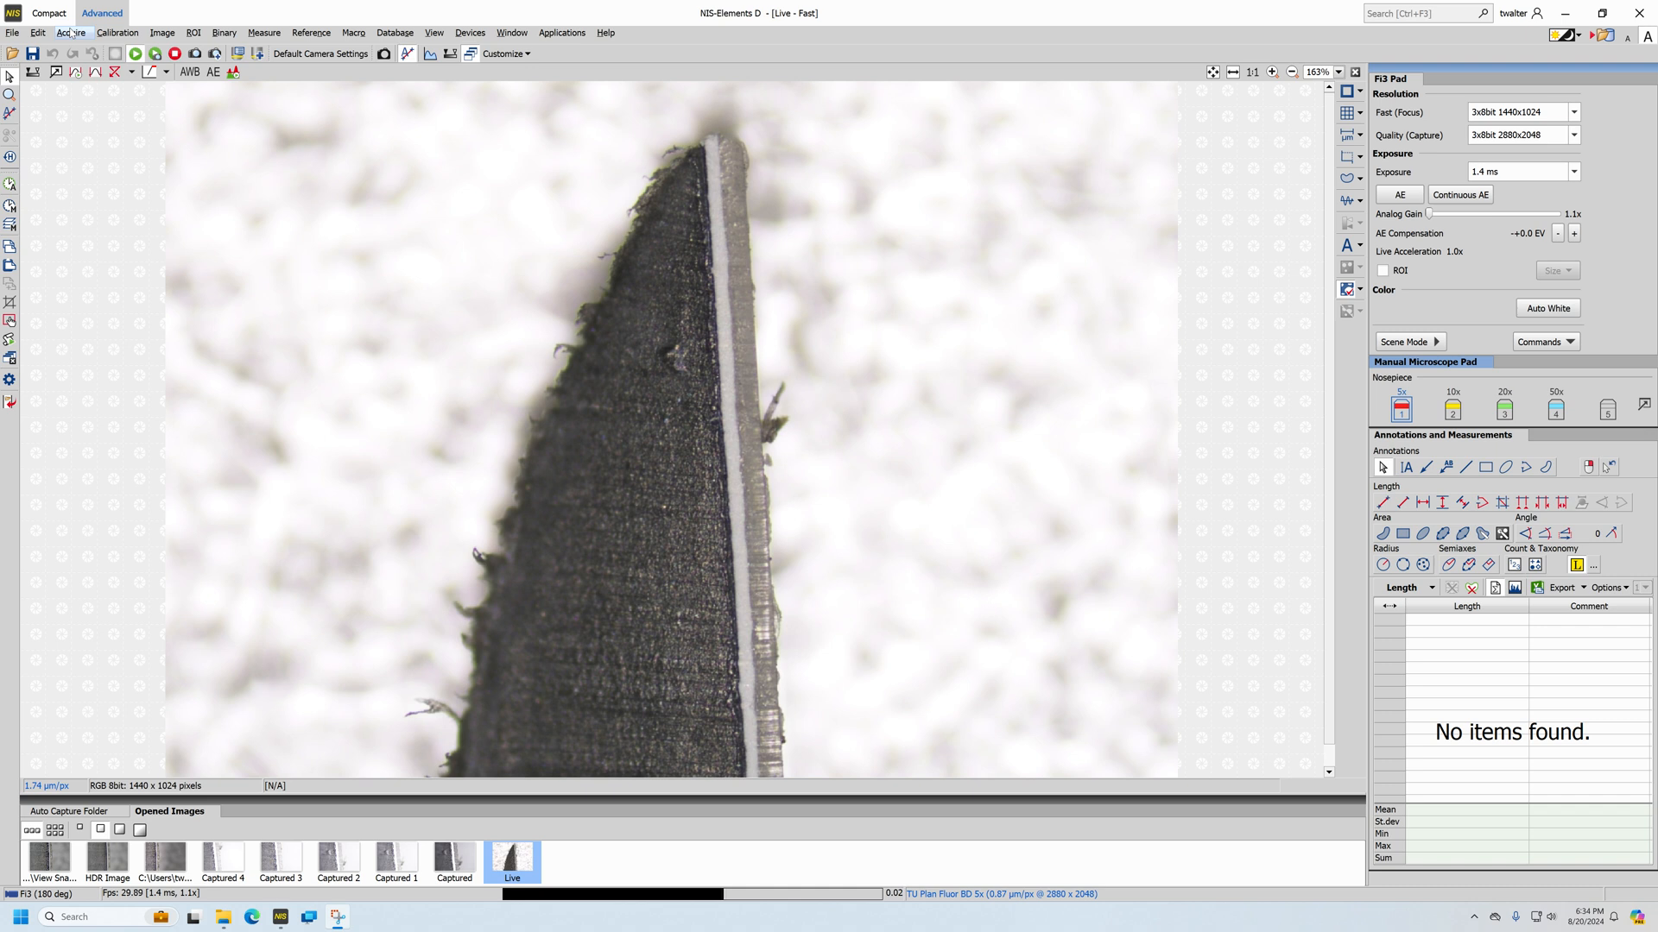
Open Manual Large Image grabbing and arrange the live and preview windows side by side
{"action": "left_click", "coordinate": [71, 32]}
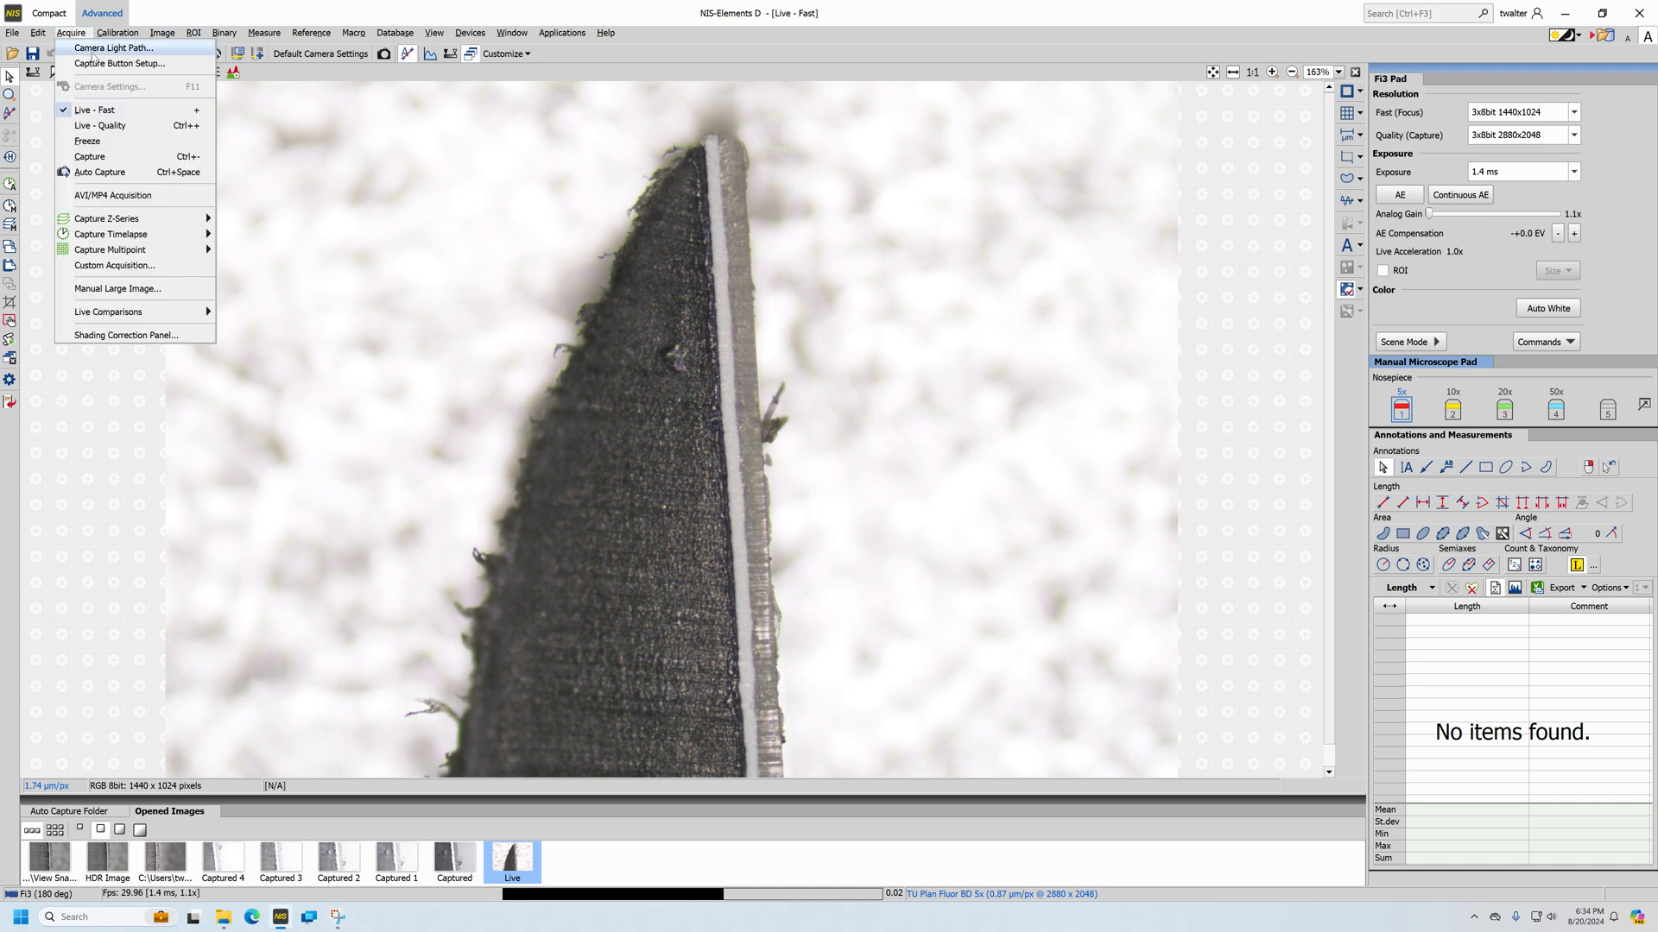
{"action": "left_click", "coordinate": [142, 294]}
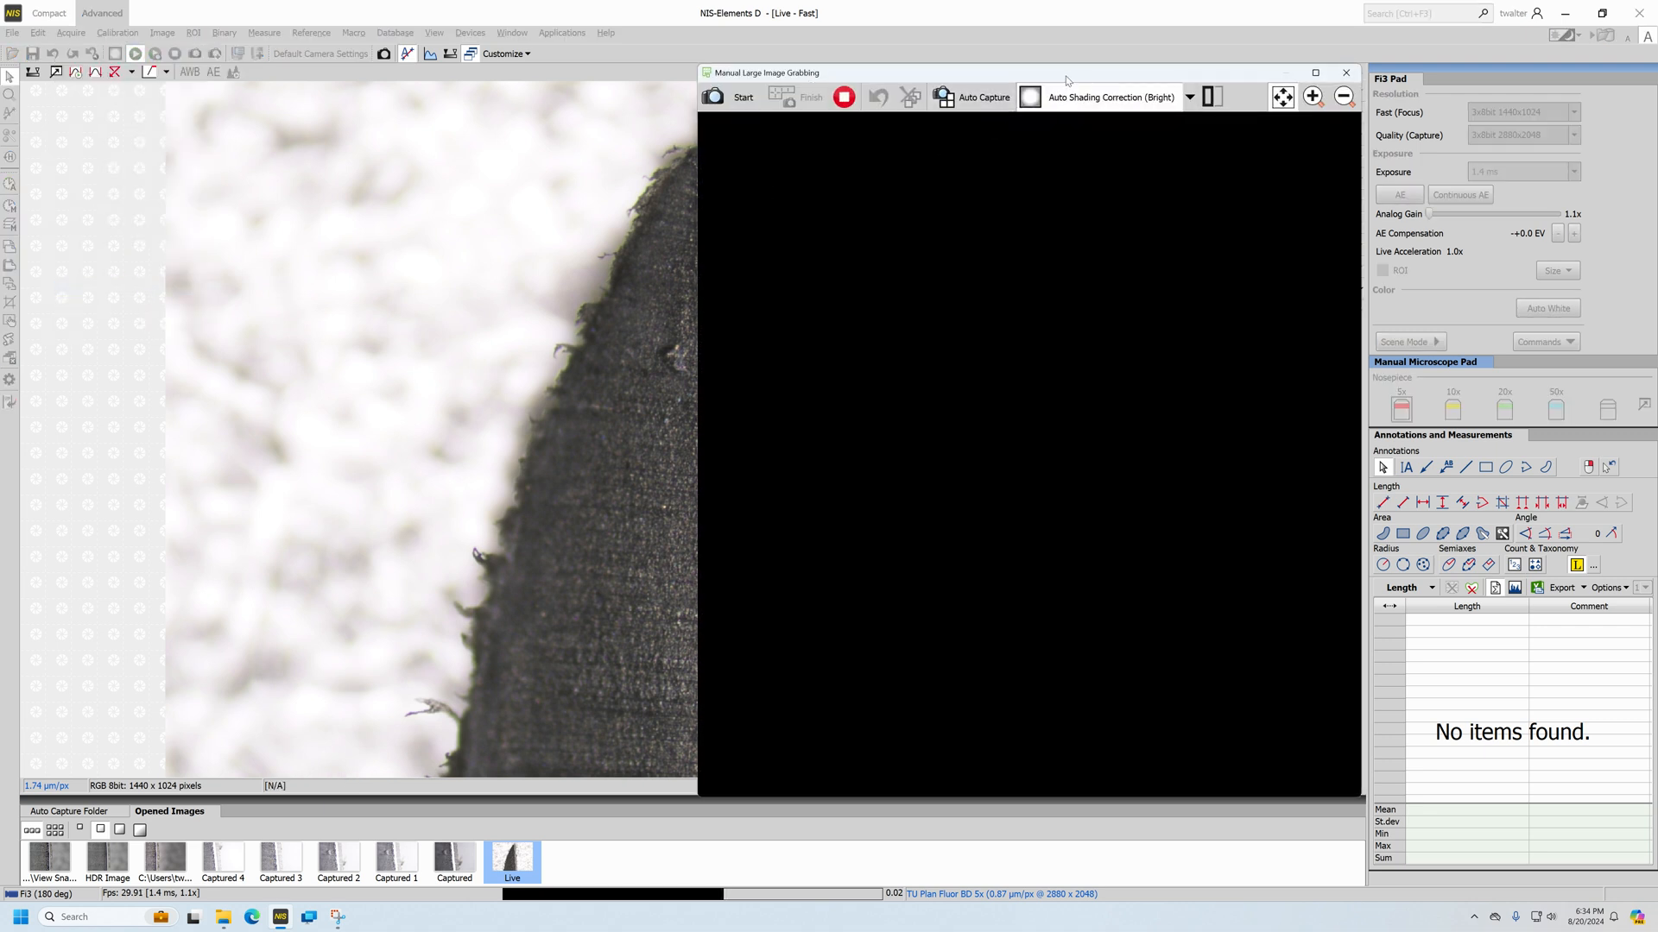
{"action": "left_click_drag", "start_coordinate": [948, 78], "coordinate": [699, 66]}
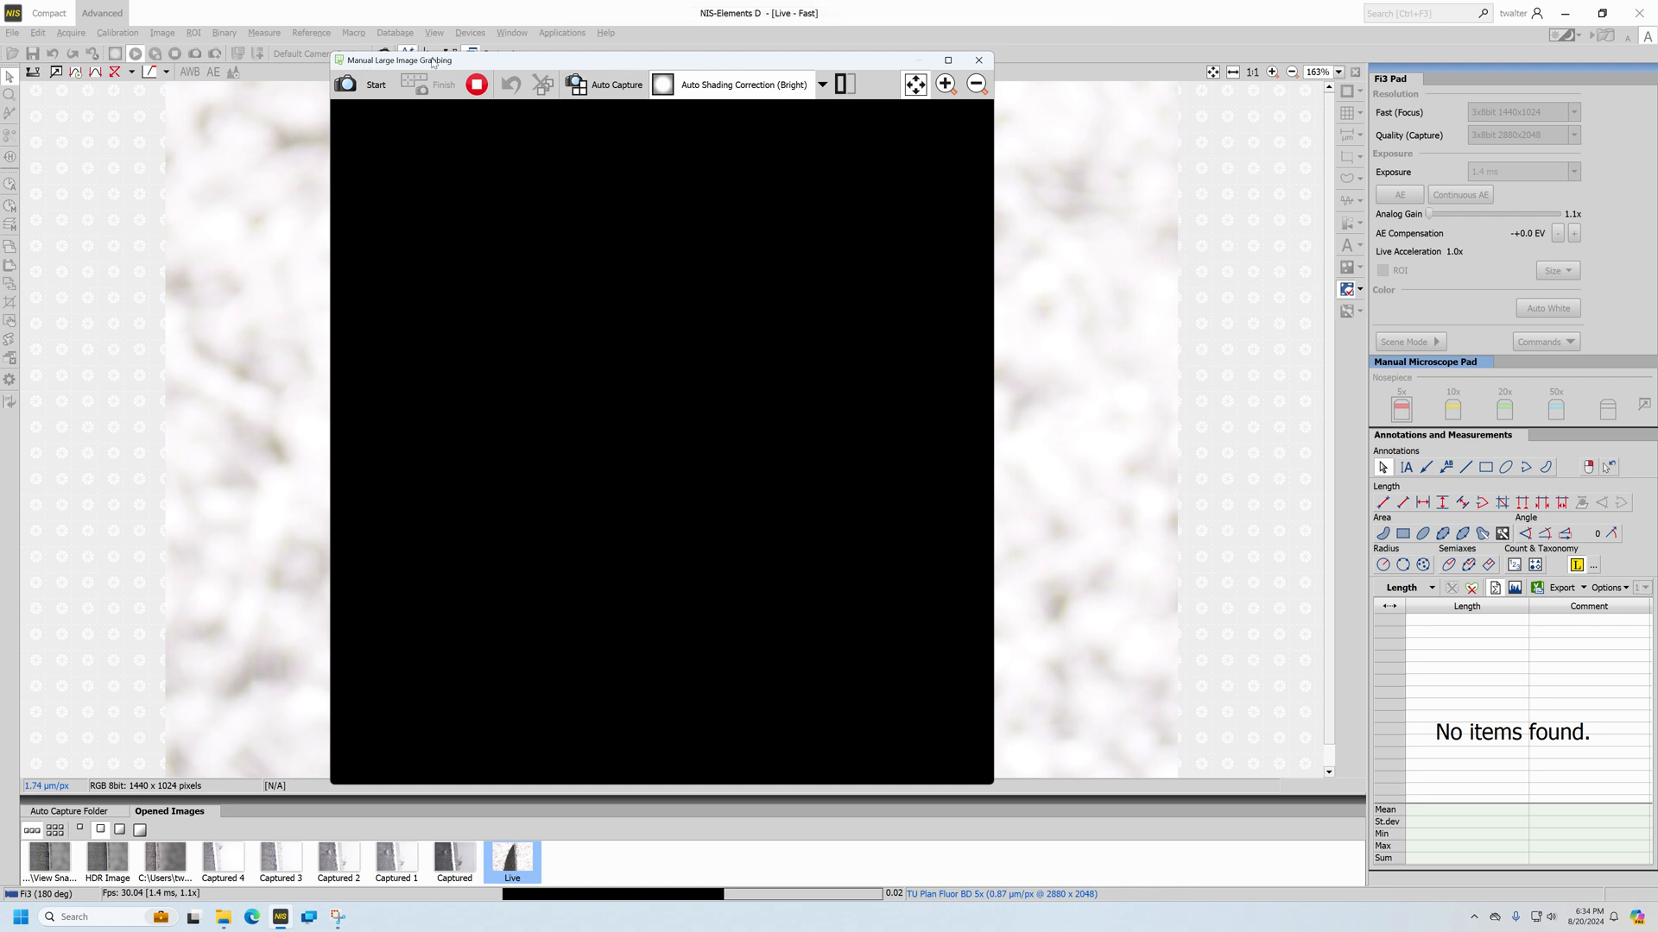
{"action": "left_click", "coordinate": [842, 83]}
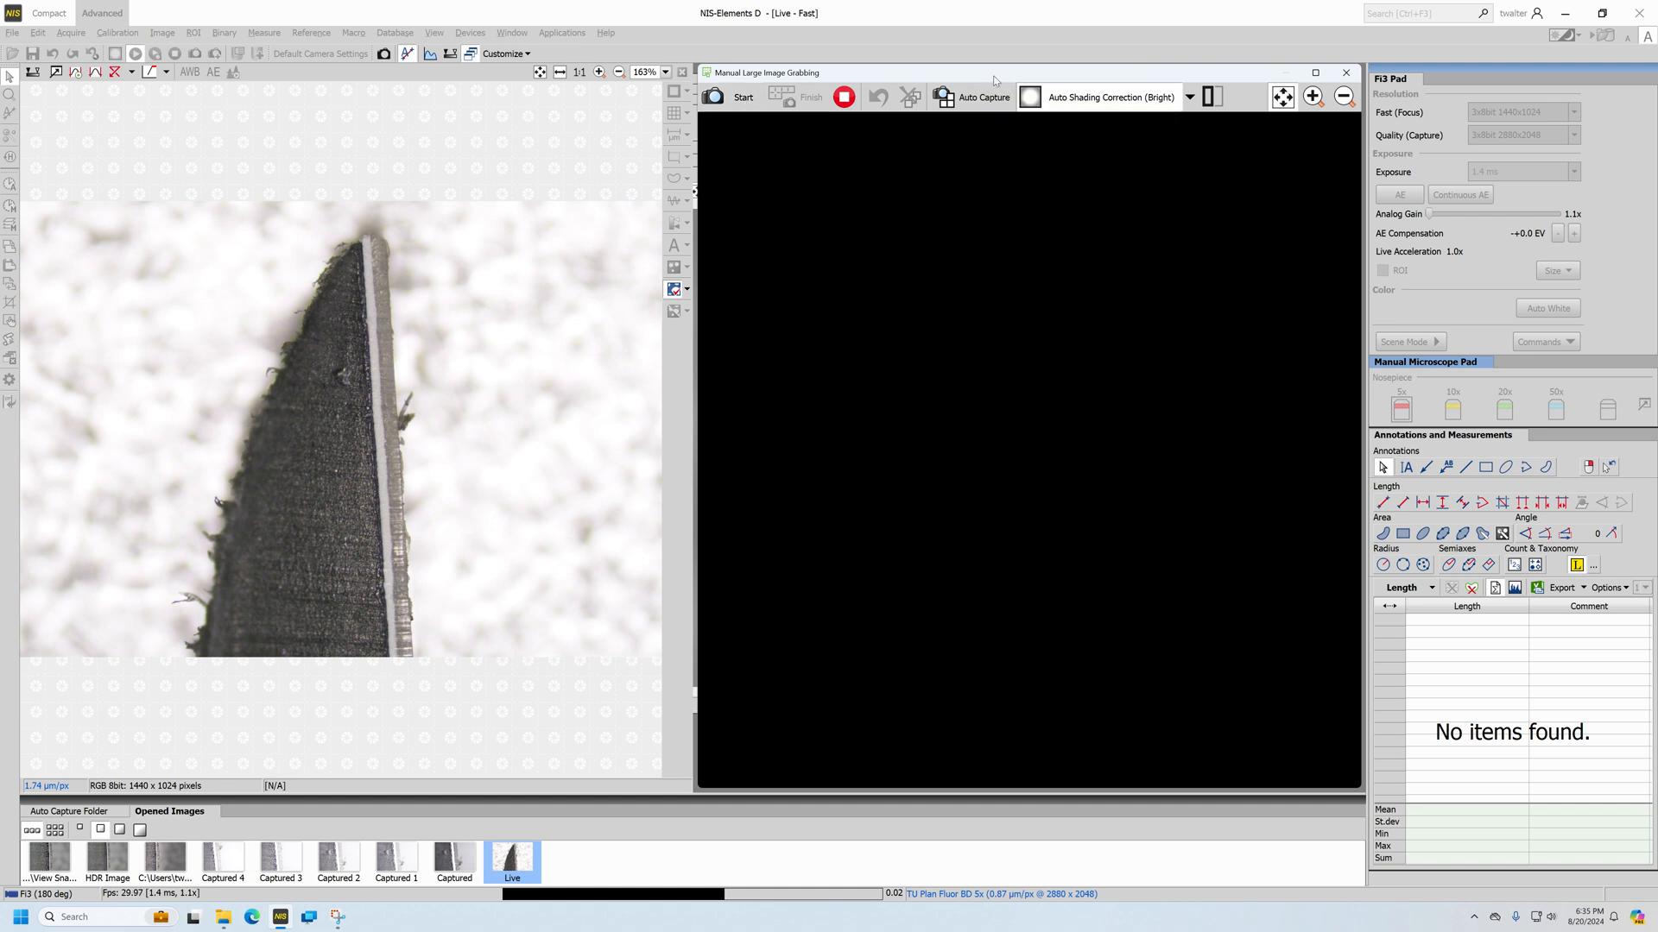
Capture overlapping frames along the full length of the specimen and finish grabbing to stitch them into one large image
{"action": "key", "text": "space"}
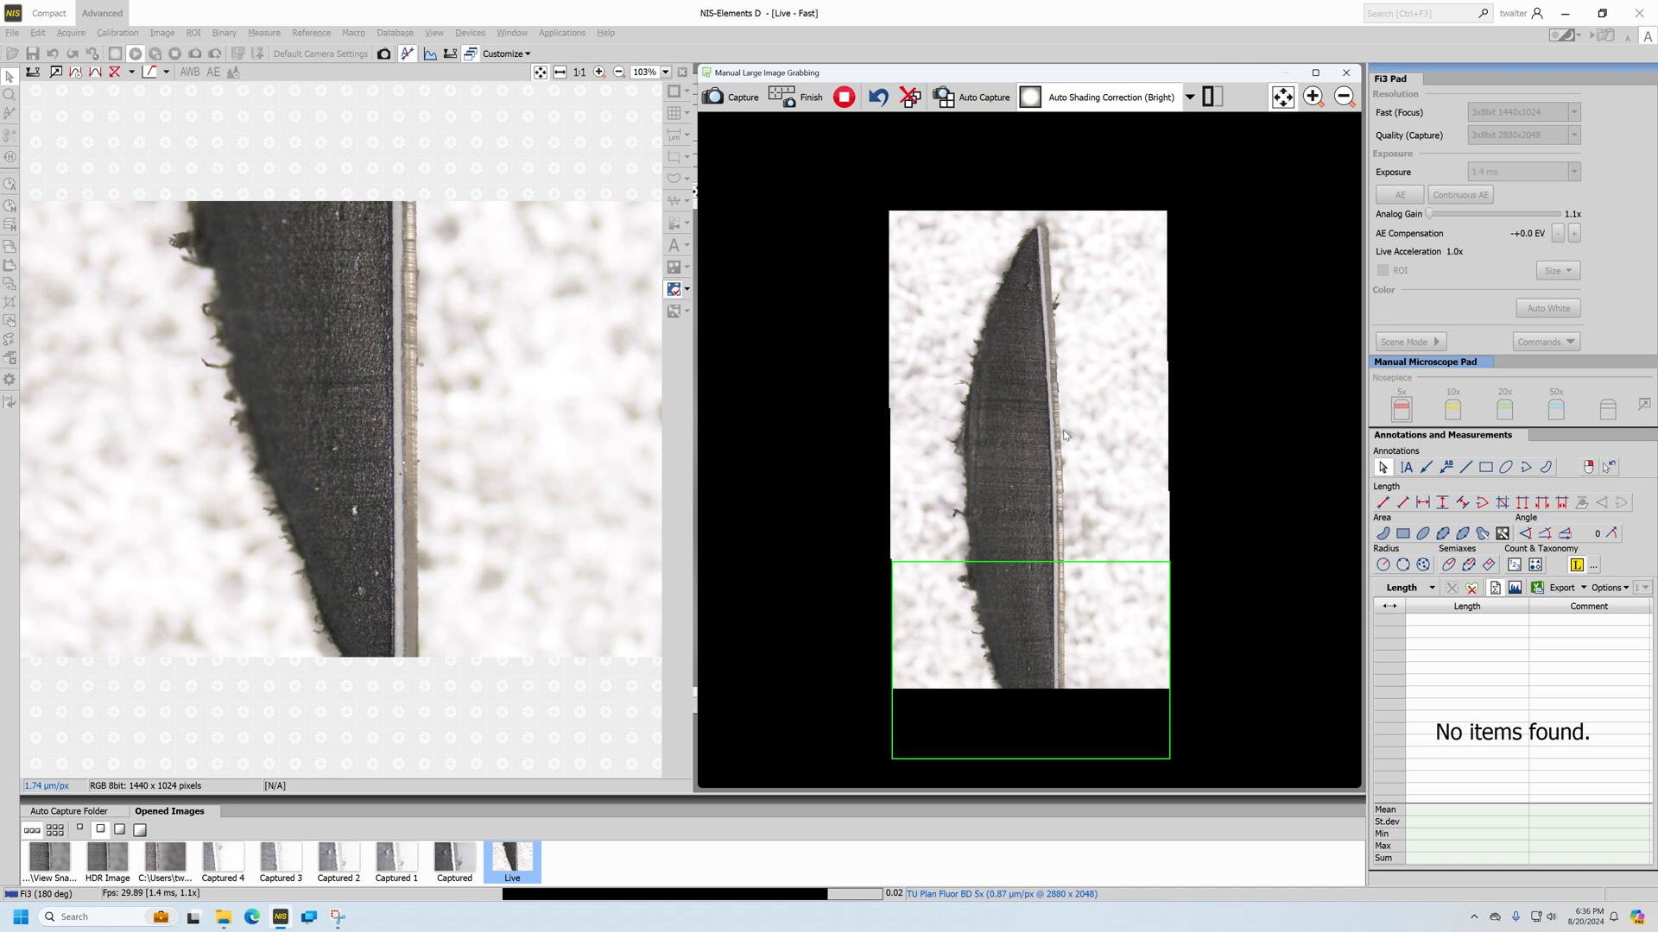
{"action": "left_click", "coordinate": [1063, 430]}
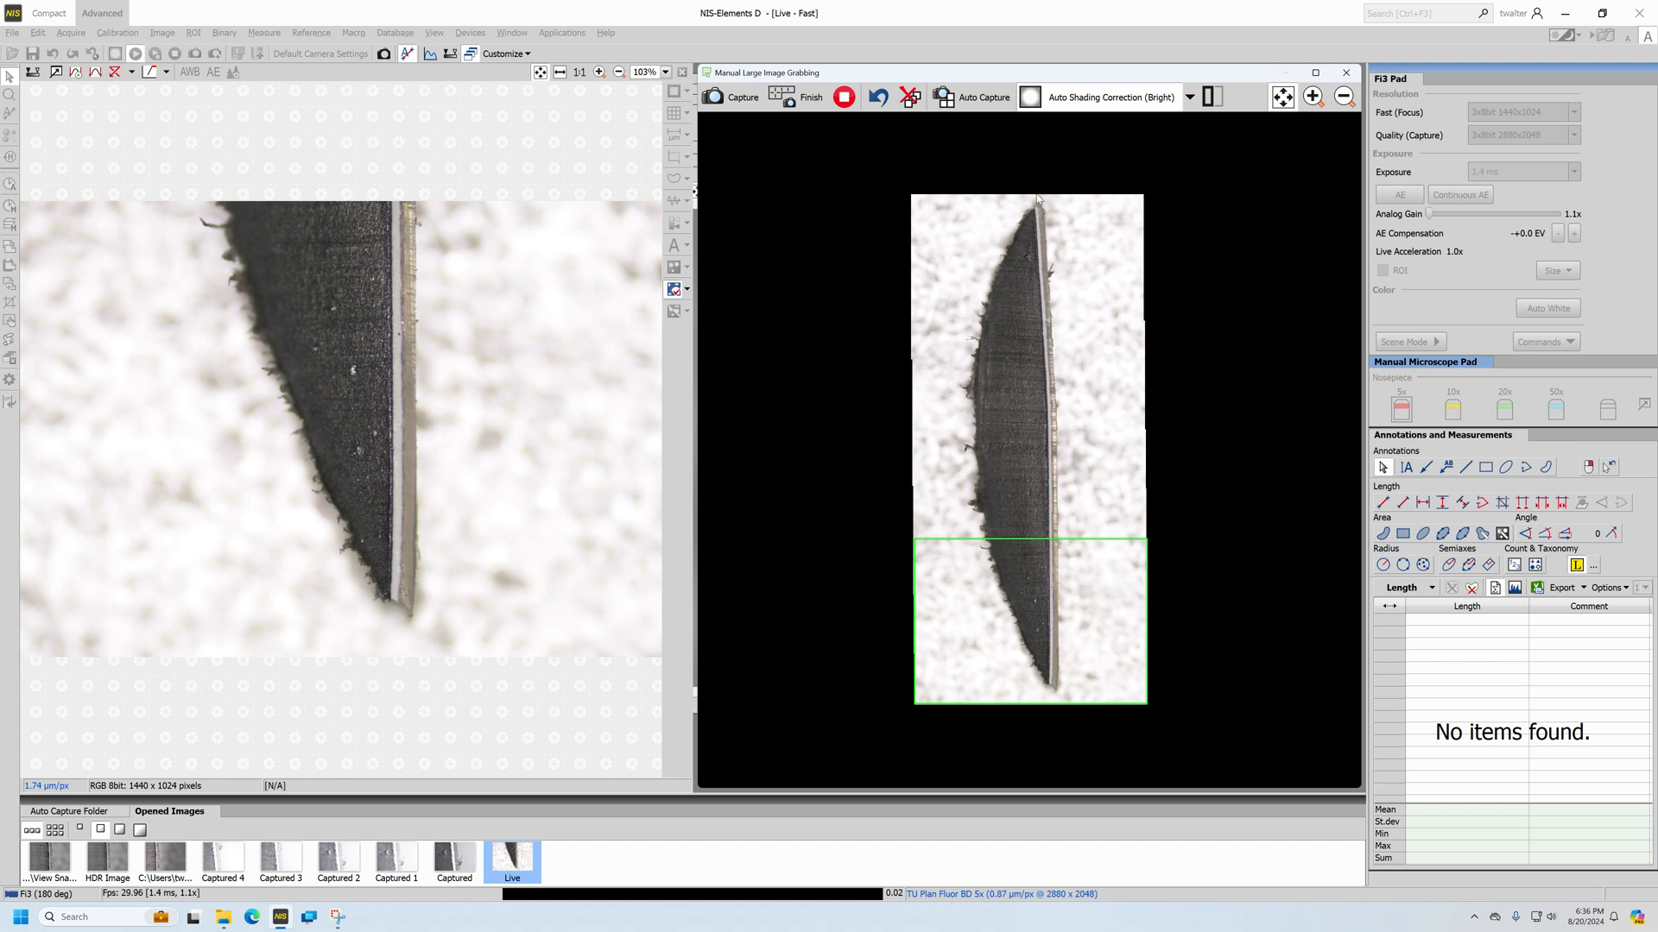
{"action": "left_click", "coordinate": [798, 101]}
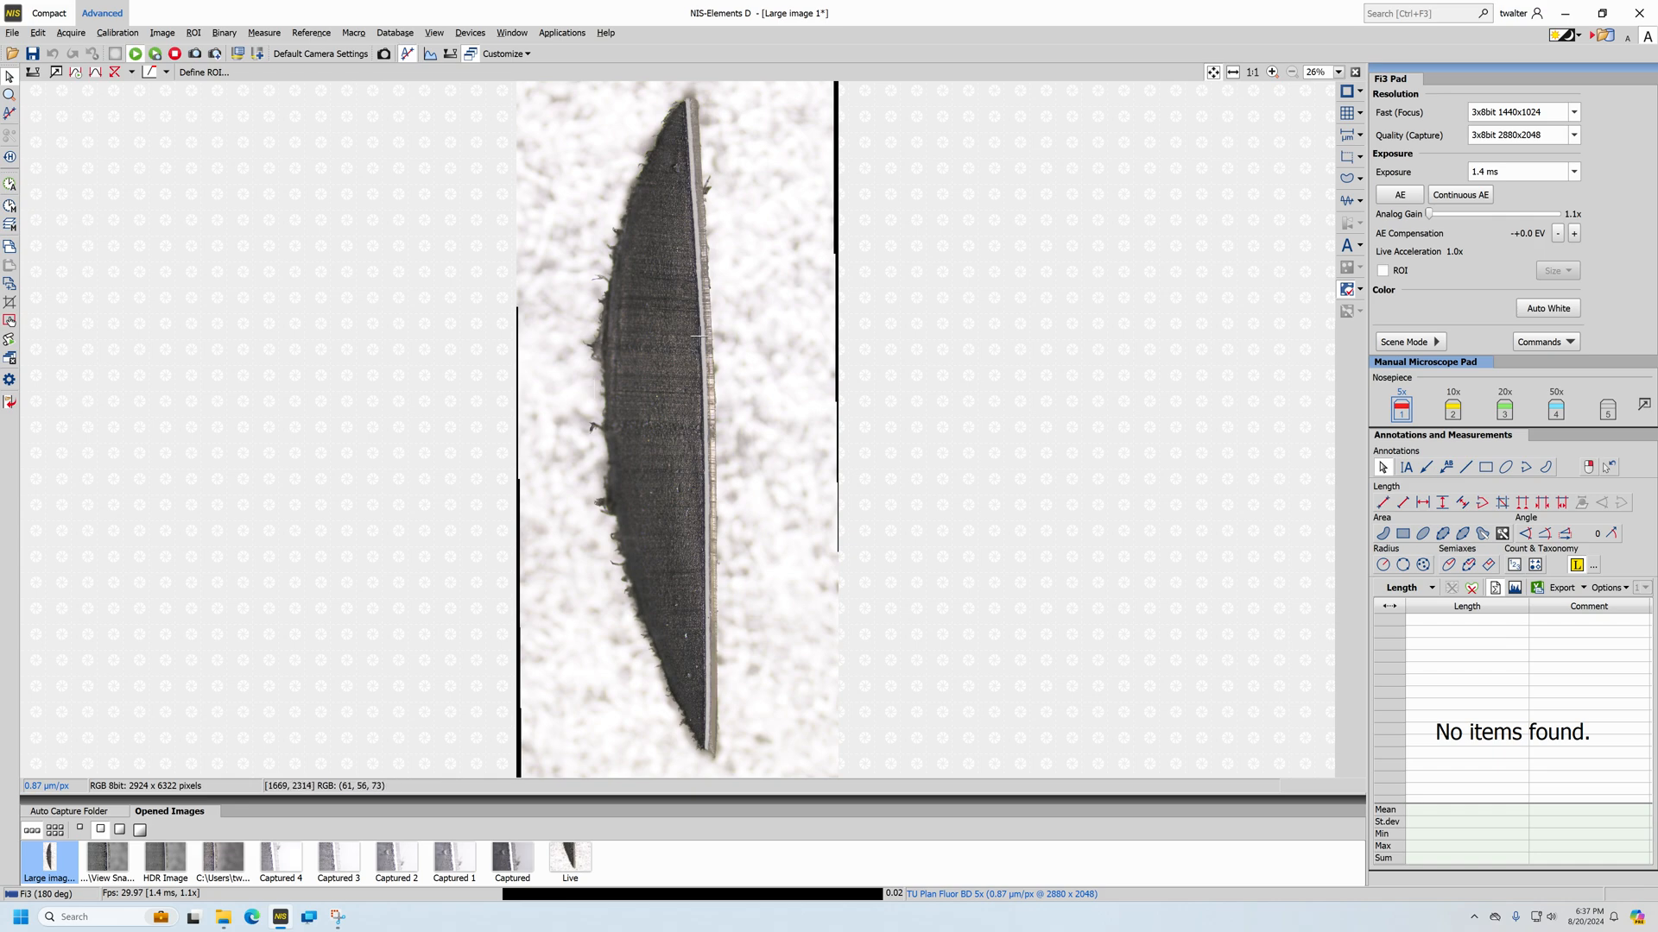
Examine the stitched image up close along the layered edge and at the lower tip, ending with the whole specimen in view
{"action": "scroll", "coordinate": [699, 336], "scroll_direction": "up", "scroll_amount": 6}
{"action": "scroll", "coordinate": [701, 339], "scroll_direction": "down", "scroll_amount": 6}
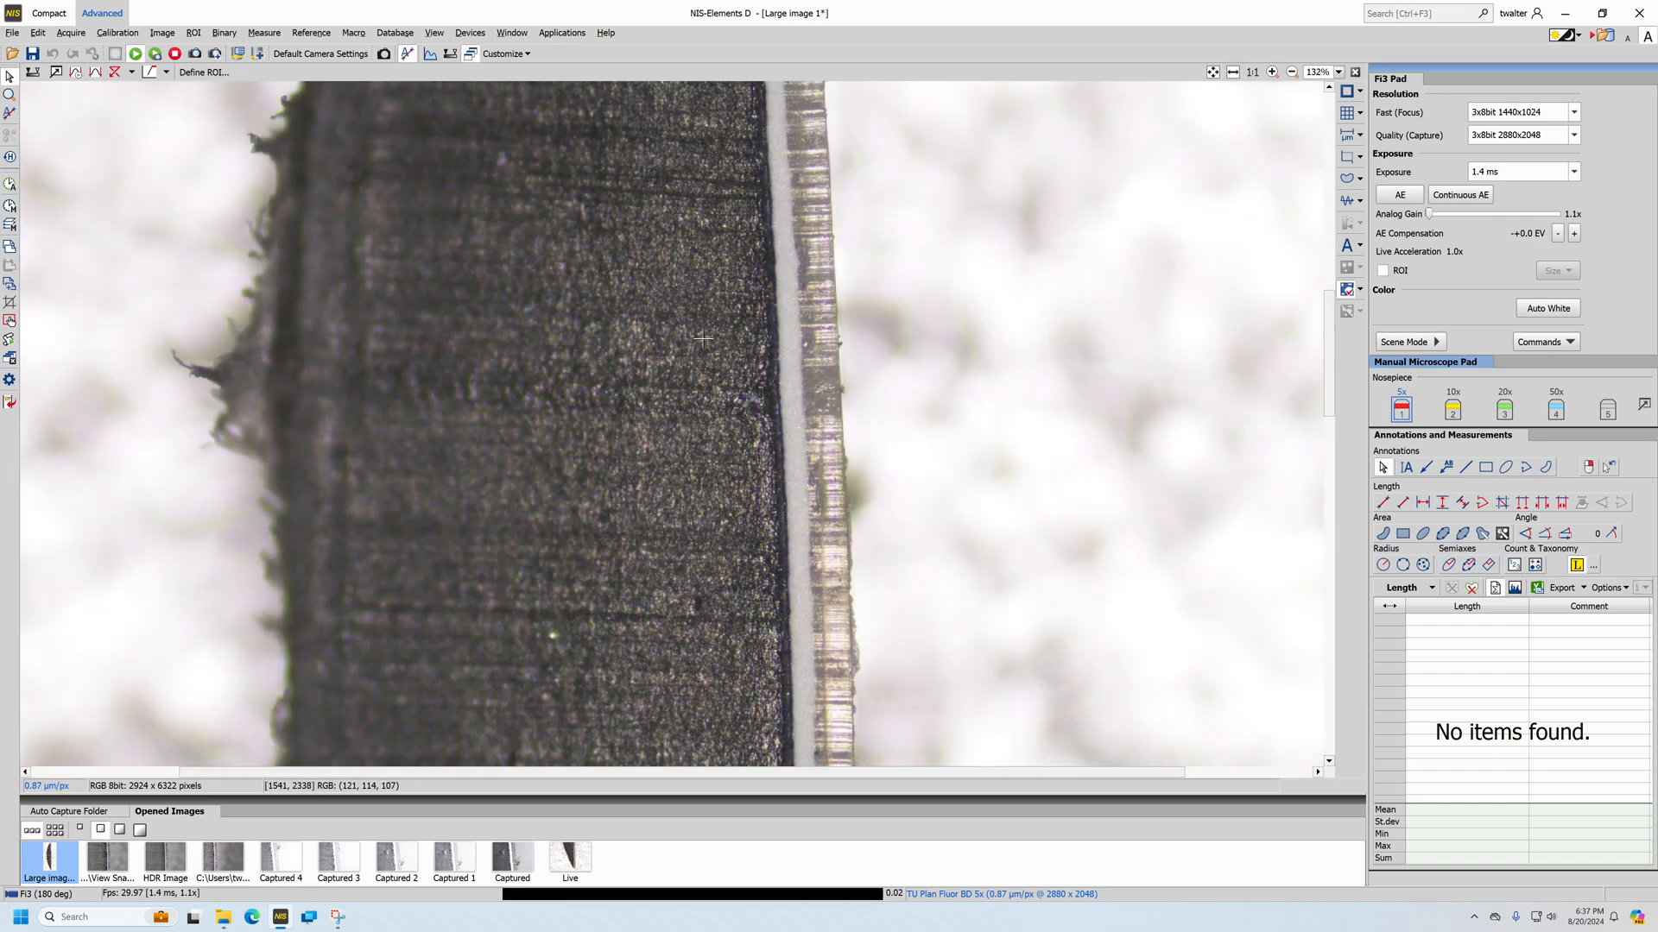
{"action": "scroll", "coordinate": [713, 348], "scroll_direction": "up", "scroll_amount": 6}
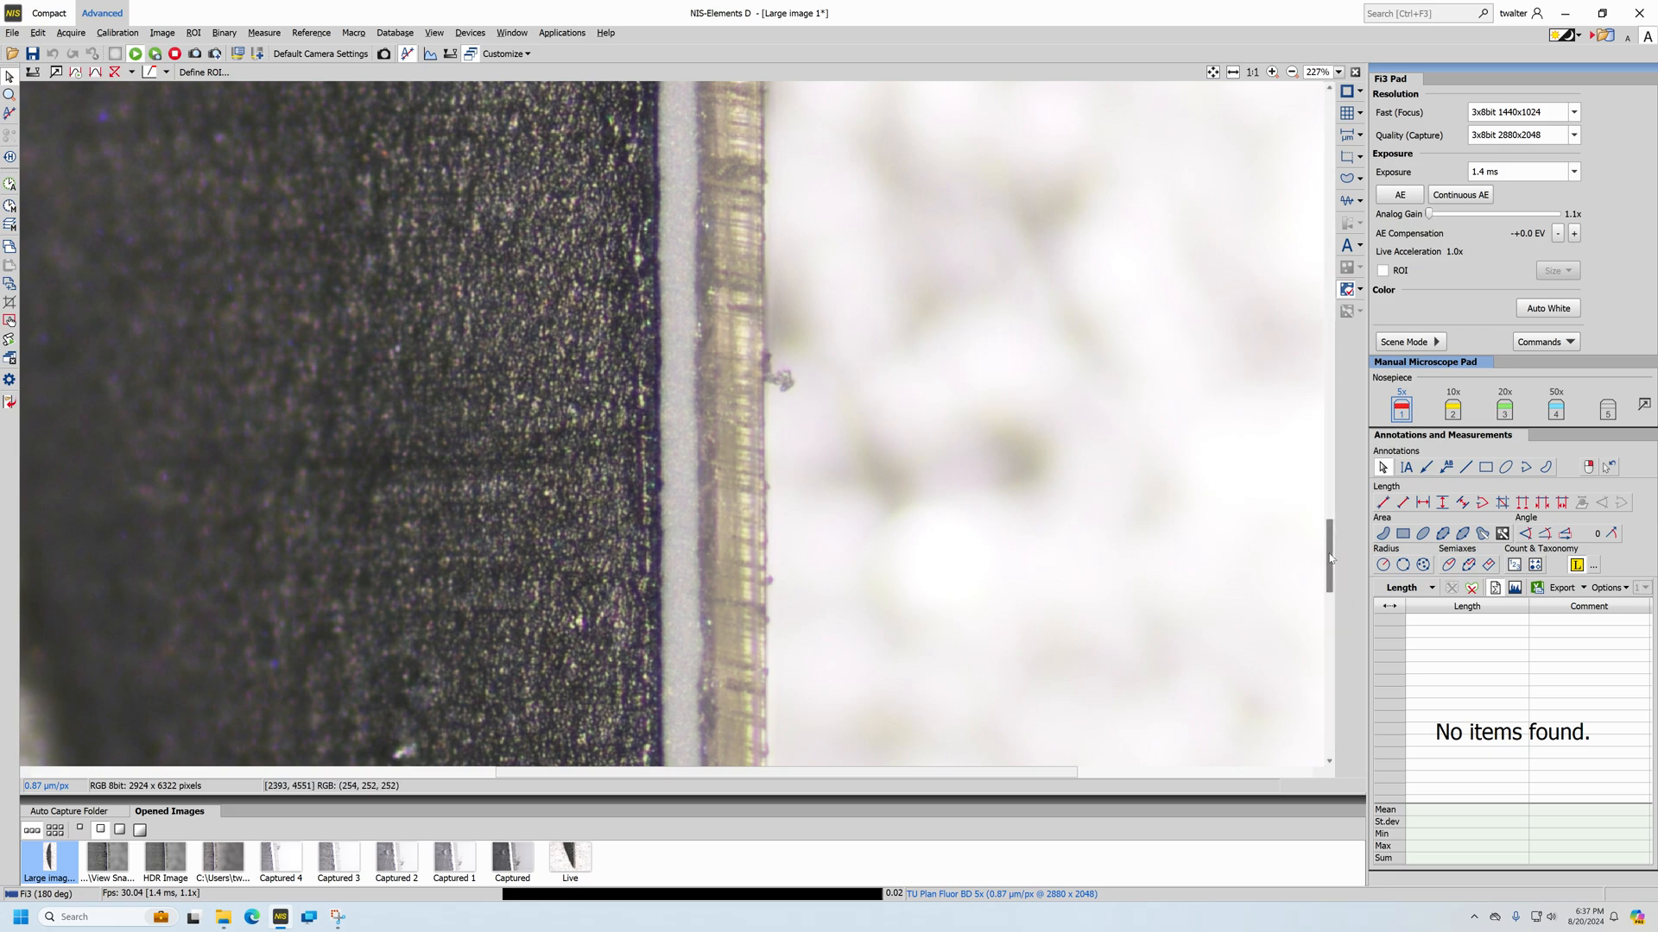
{"action": "left_click_drag", "start_coordinate": [1330, 559], "coordinate": [1335, 730]}
{"action": "left_click_drag", "start_coordinate": [1013, 772], "coordinate": [848, 751]}
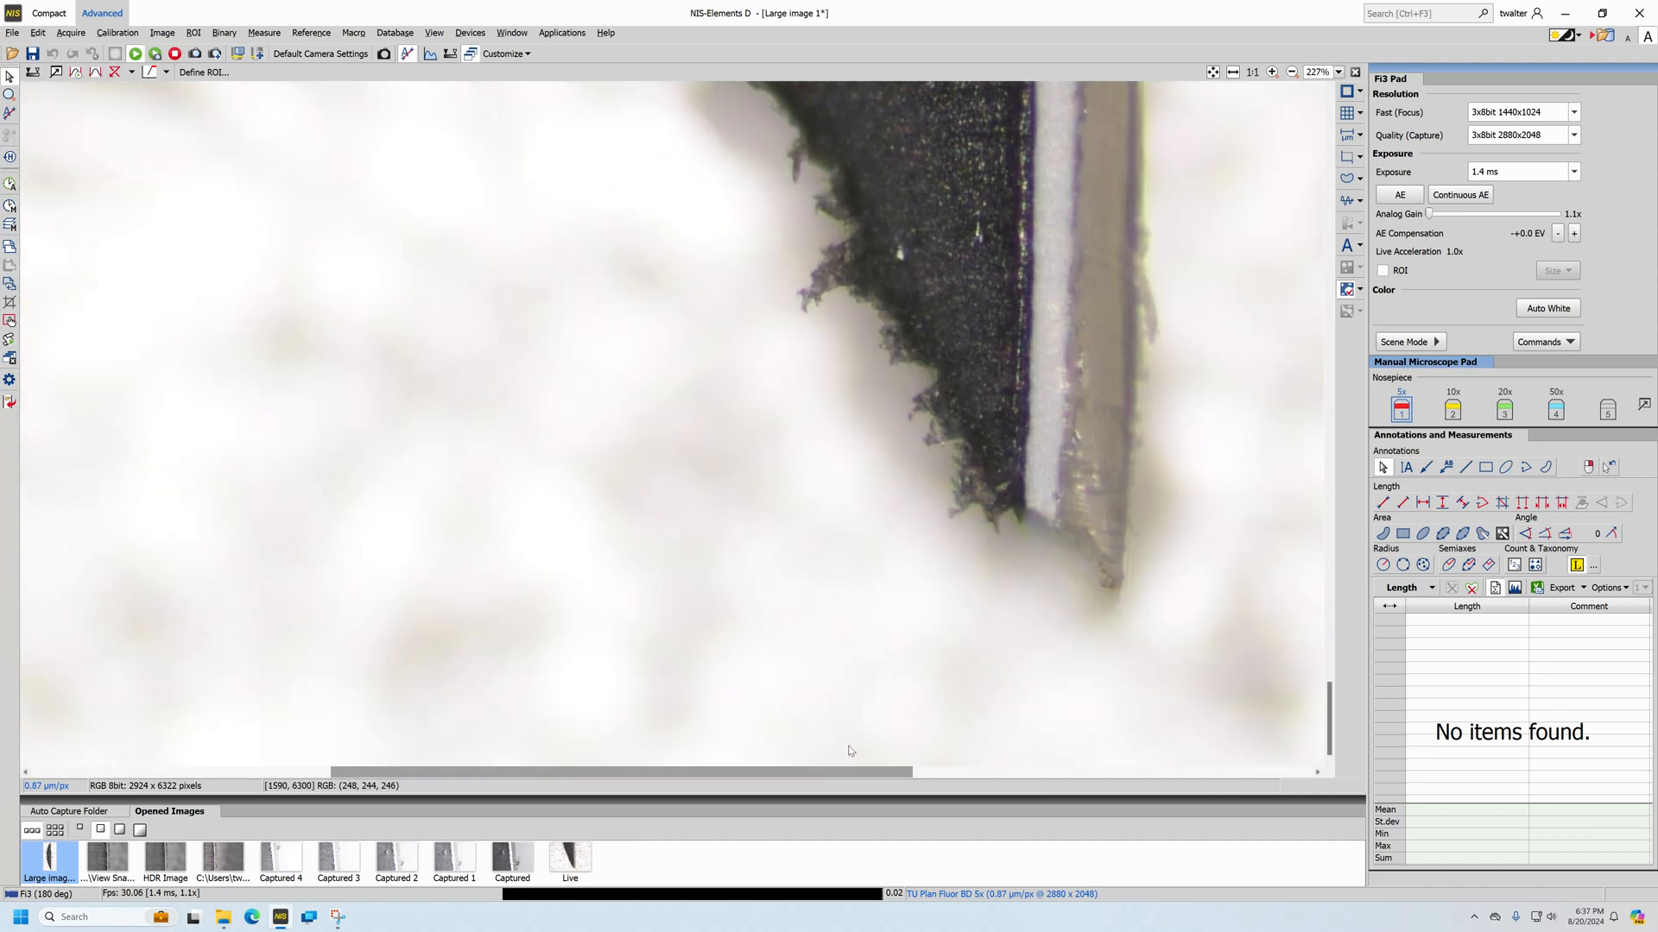
{"action": "scroll", "coordinate": [881, 415], "scroll_direction": "down", "scroll_amount": 8}
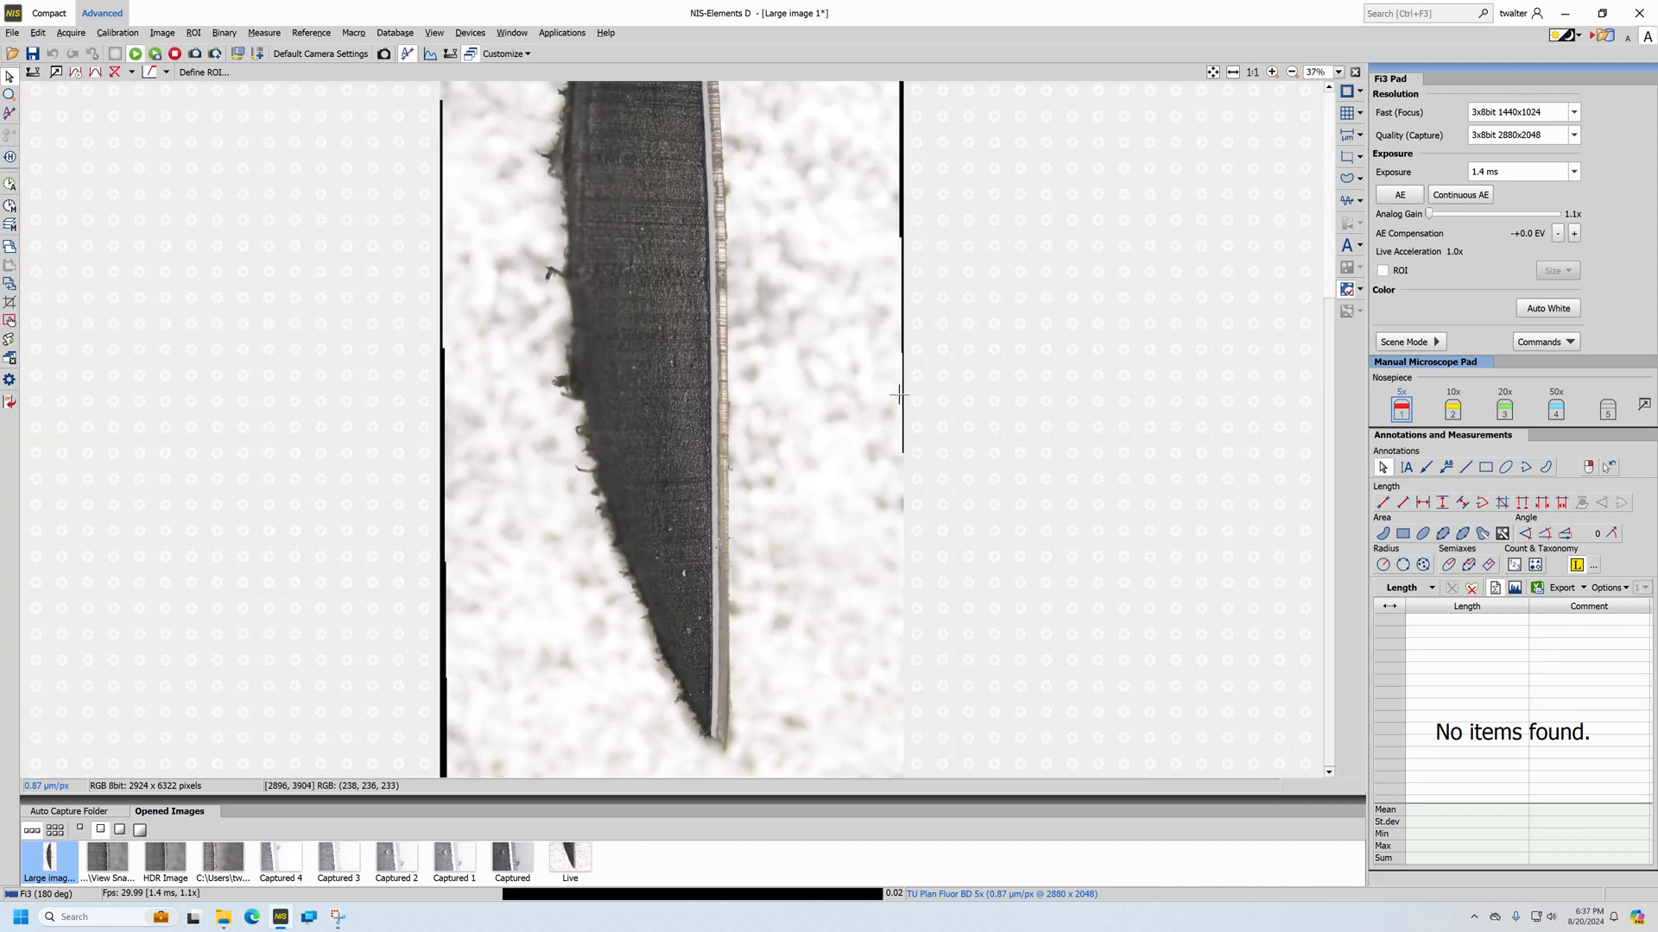
{"action": "scroll", "coordinate": [899, 396], "scroll_direction": "down", "scroll_amount": 2}
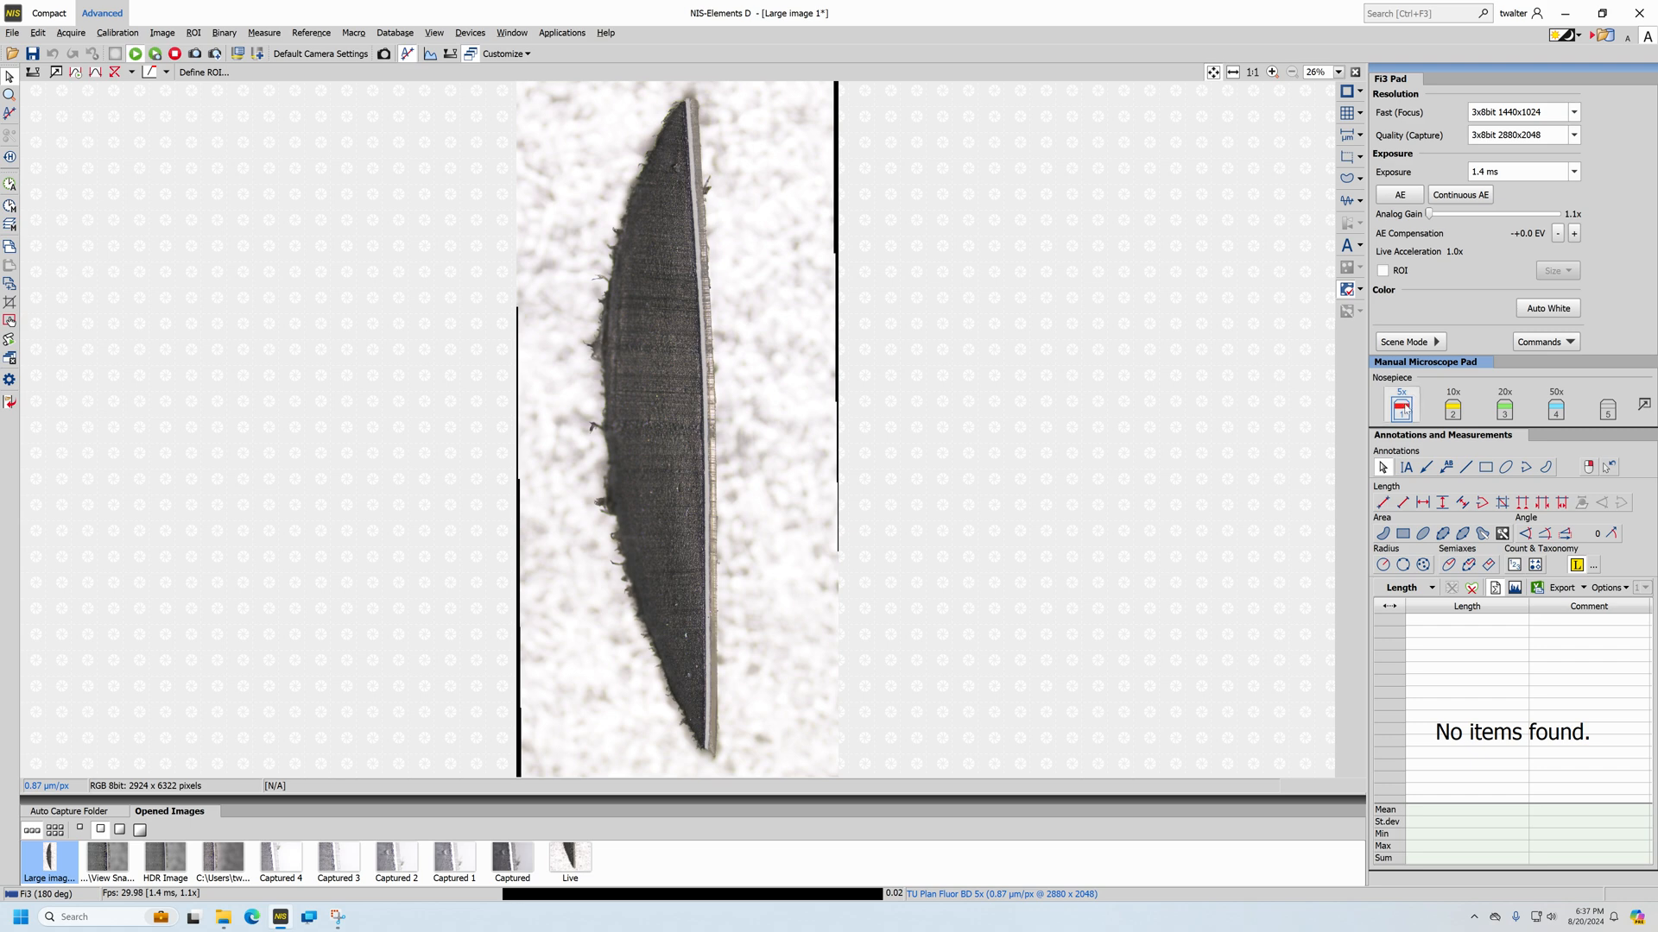
Measure the specimen's full length with a Simple Line from its upper tip to its lower tip
{"action": "left_click", "coordinate": [1402, 504]}
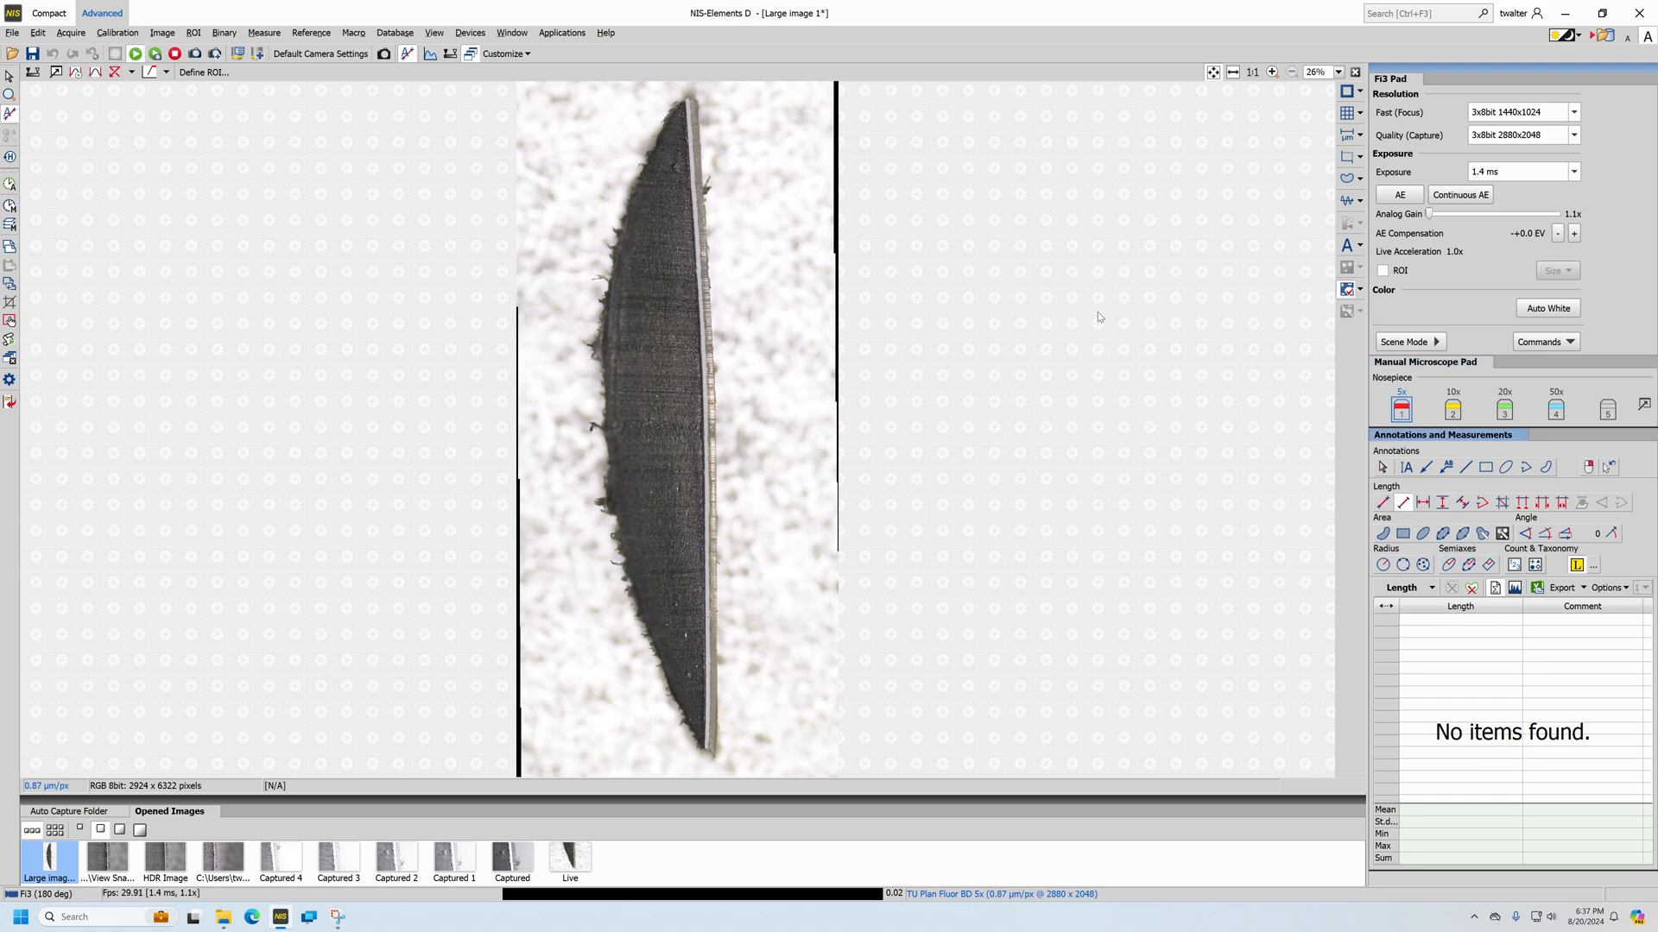
{"action": "left_click", "coordinate": [691, 99]}
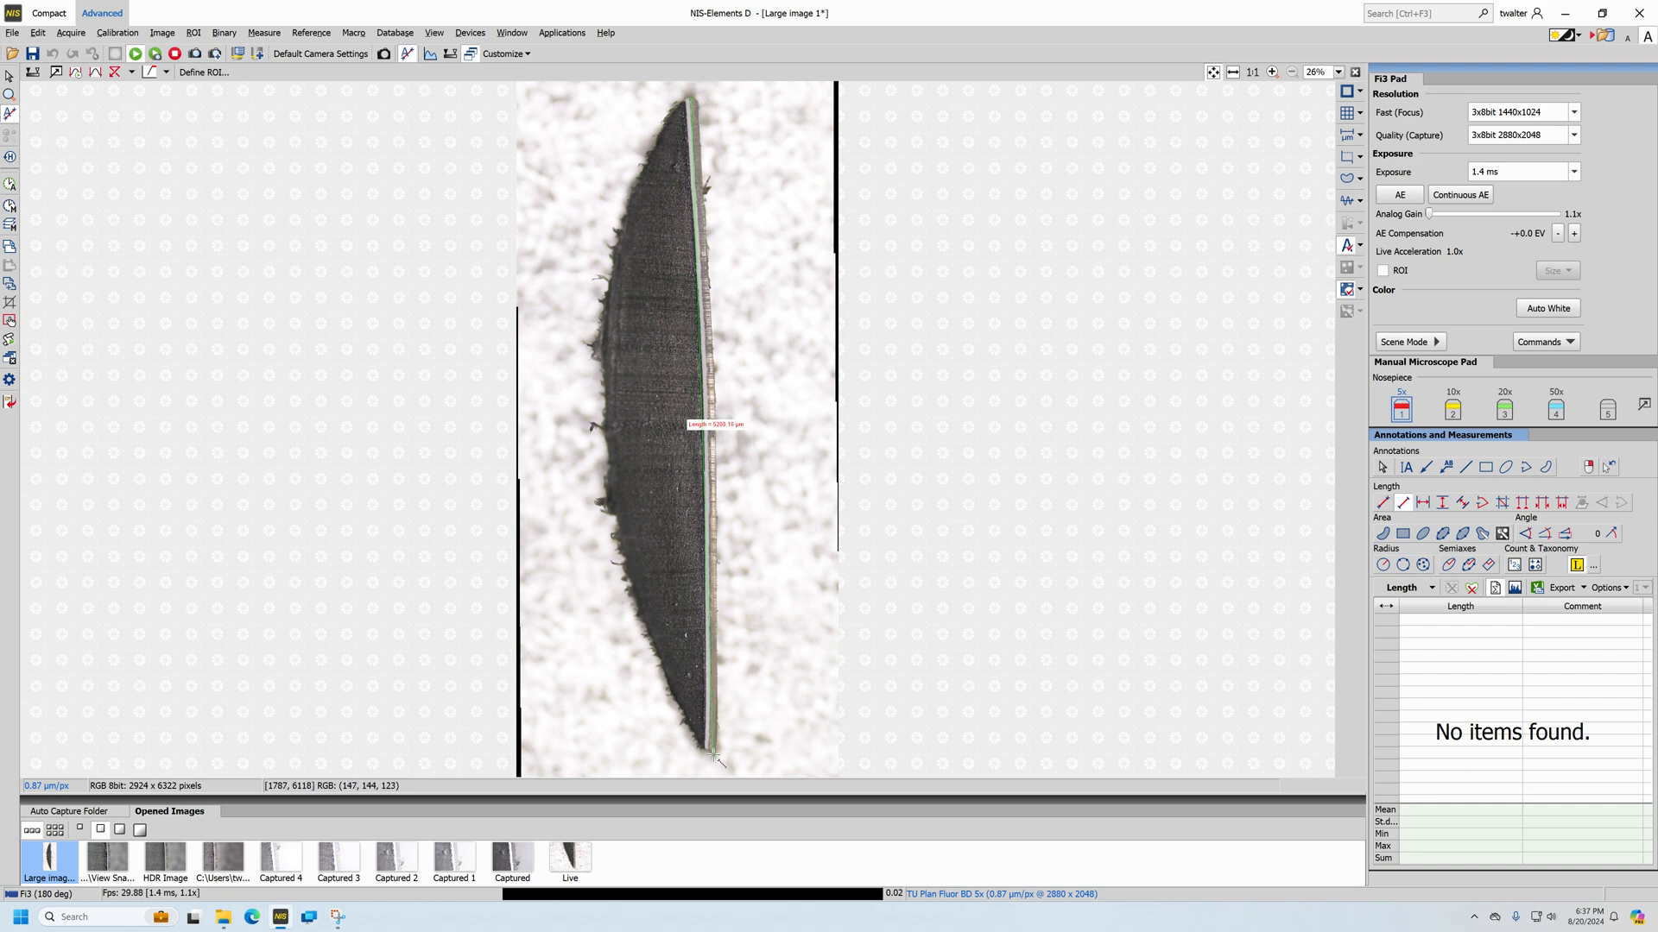
{"action": "left_click", "coordinate": [713, 753]}
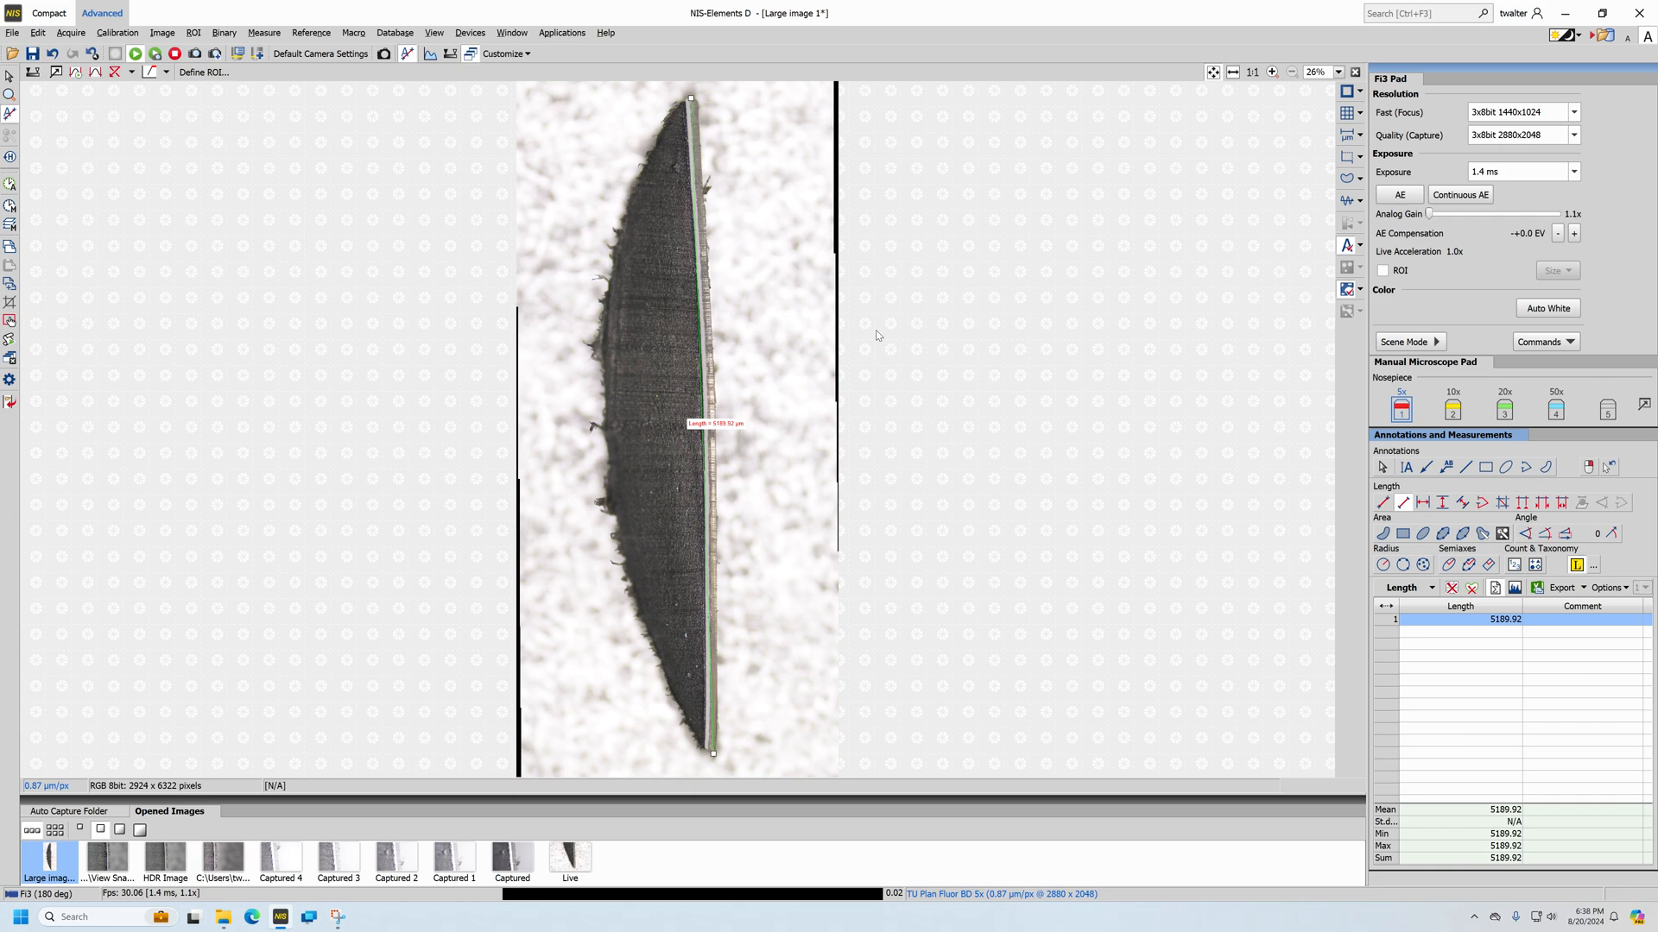
Measure the width at three heights between the long measurement line and the light layer, using Simple Lines
{"action": "scroll", "coordinate": [872, 363], "scroll_direction": "up", "scroll_amount": 5}
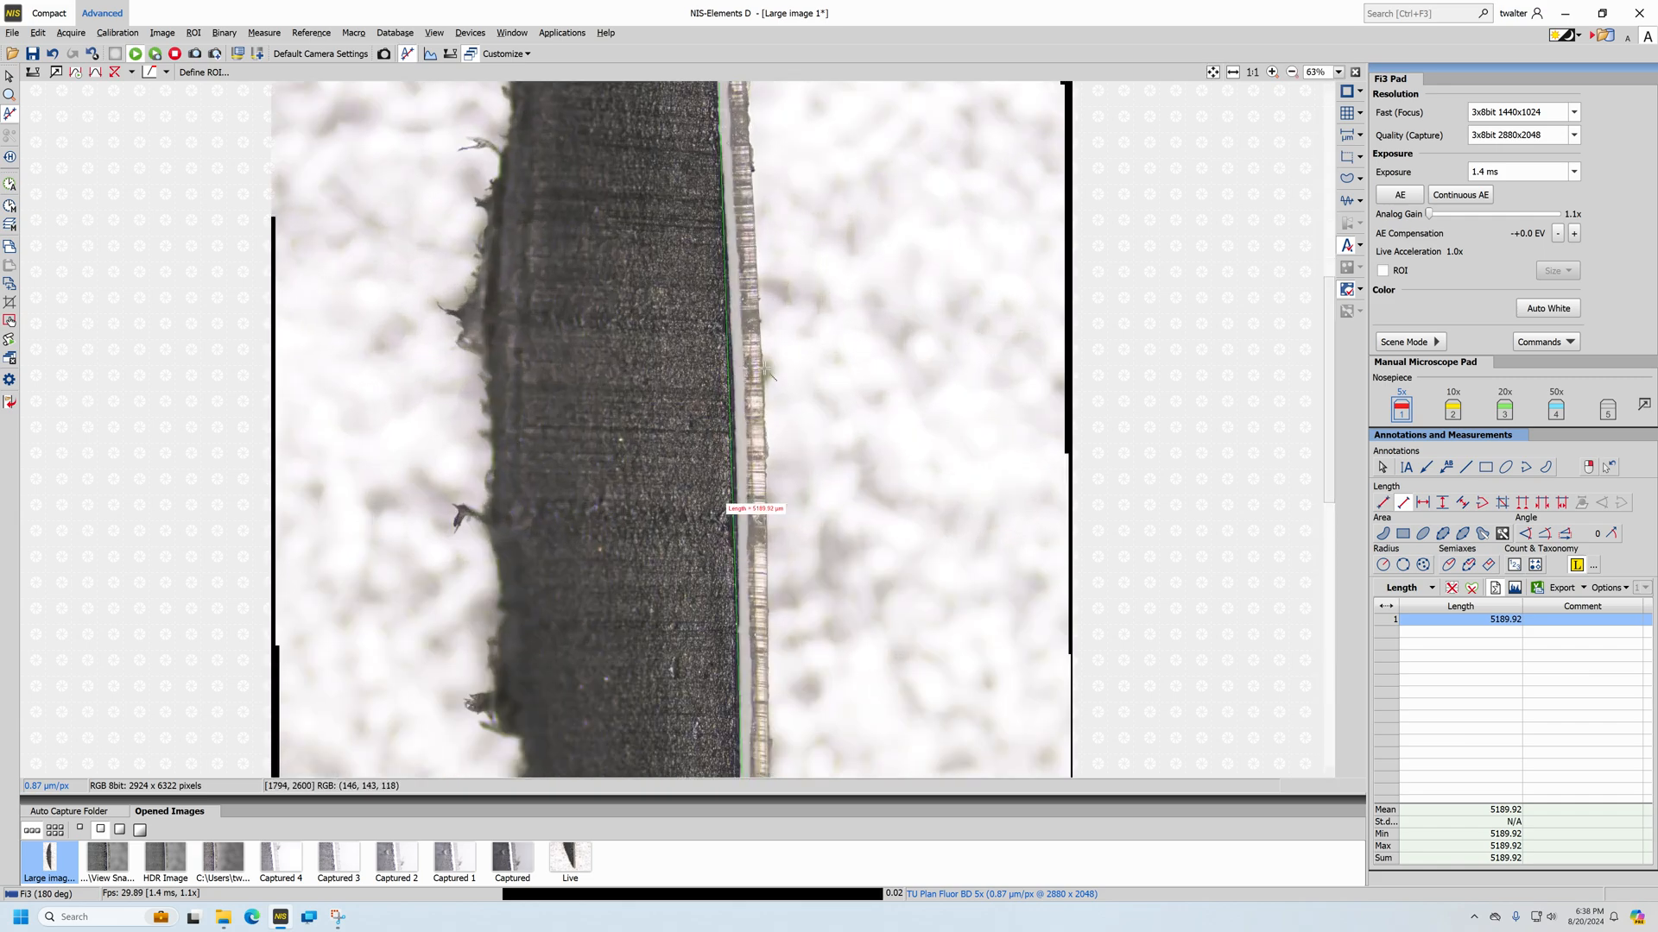
{"action": "scroll", "coordinate": [645, 366], "scroll_direction": "up", "scroll_amount": 3}
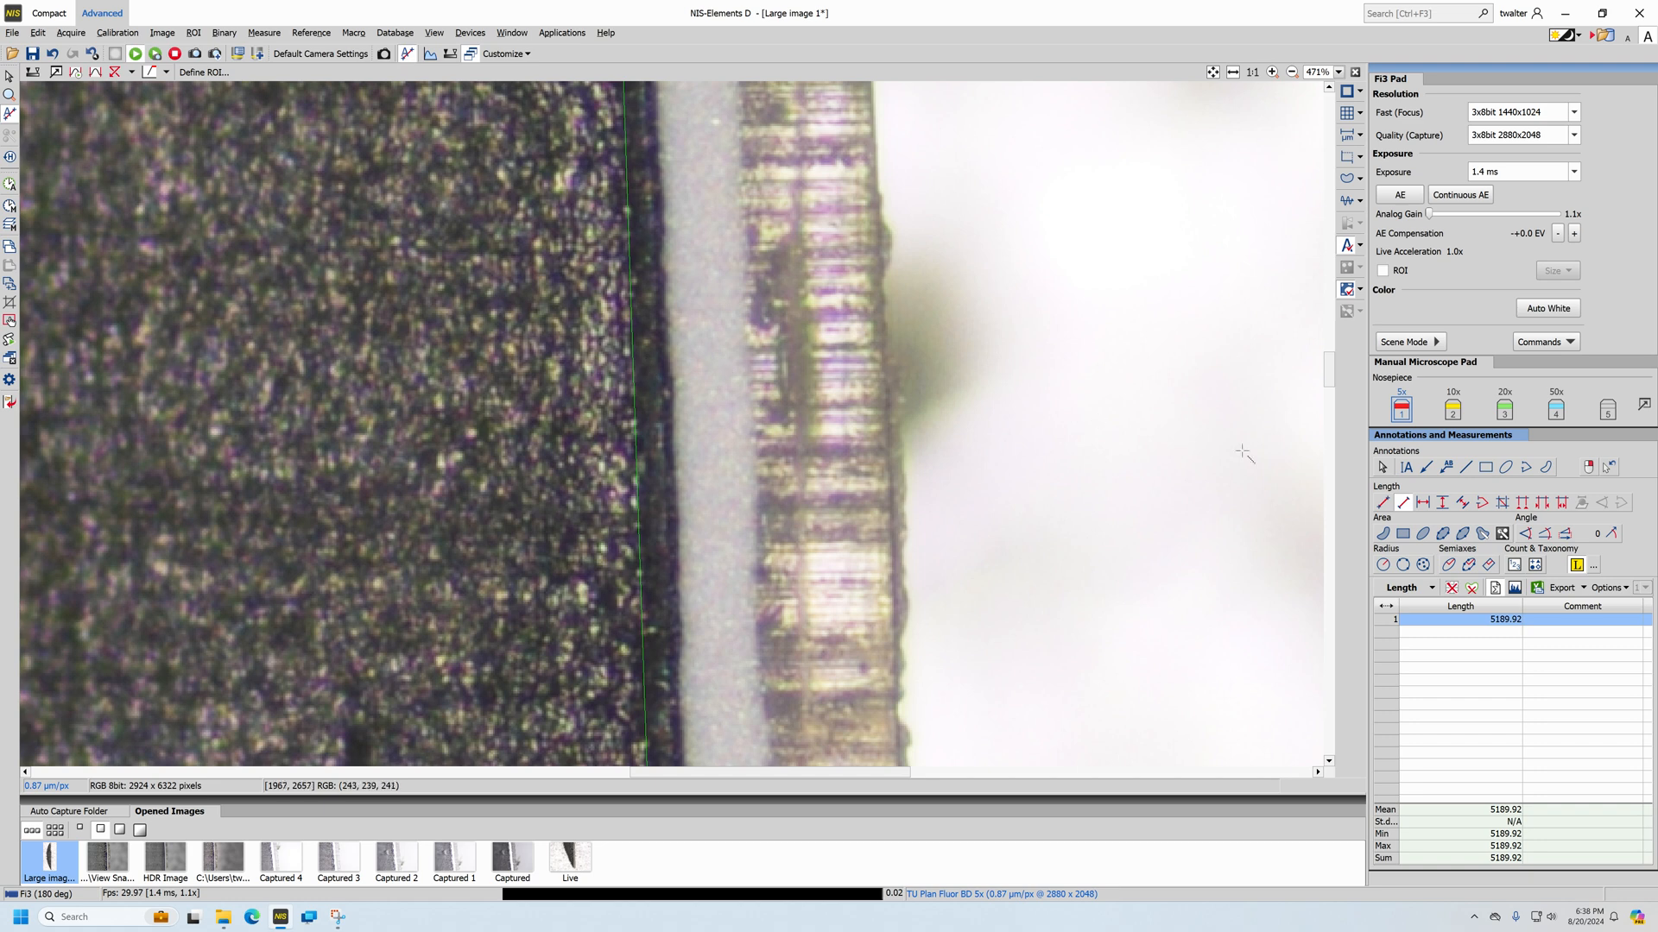
{"action": "left_click", "coordinate": [641, 363]}
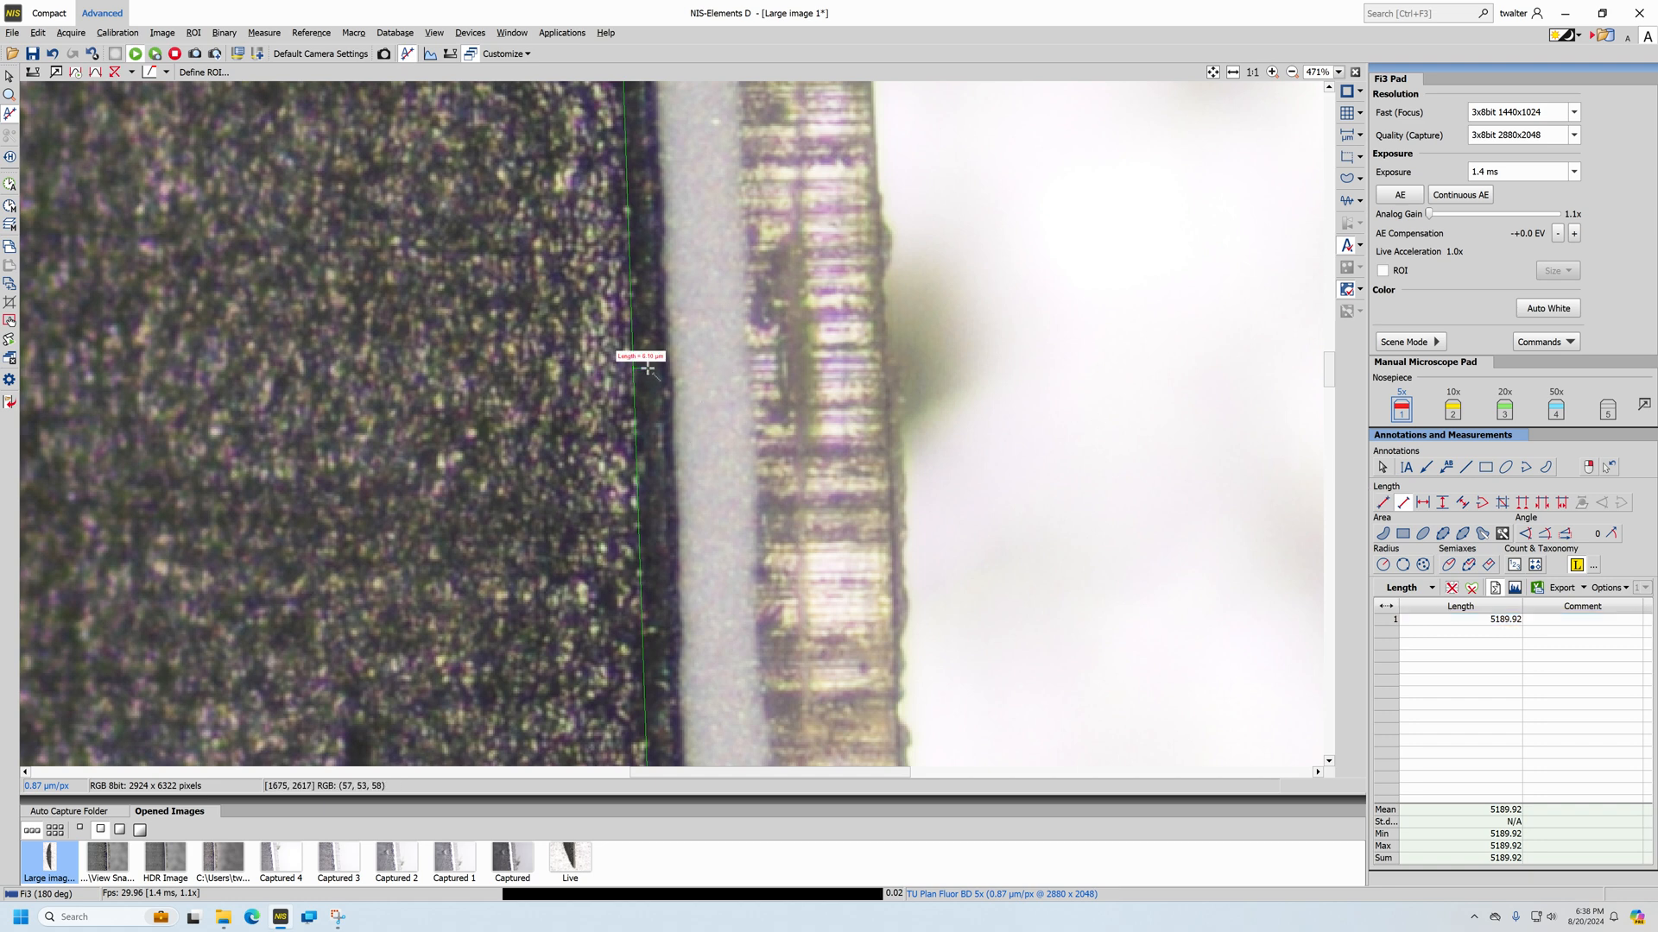
{"action": "left_click", "coordinate": [666, 367]}
{"action": "left_click", "coordinate": [646, 280]}
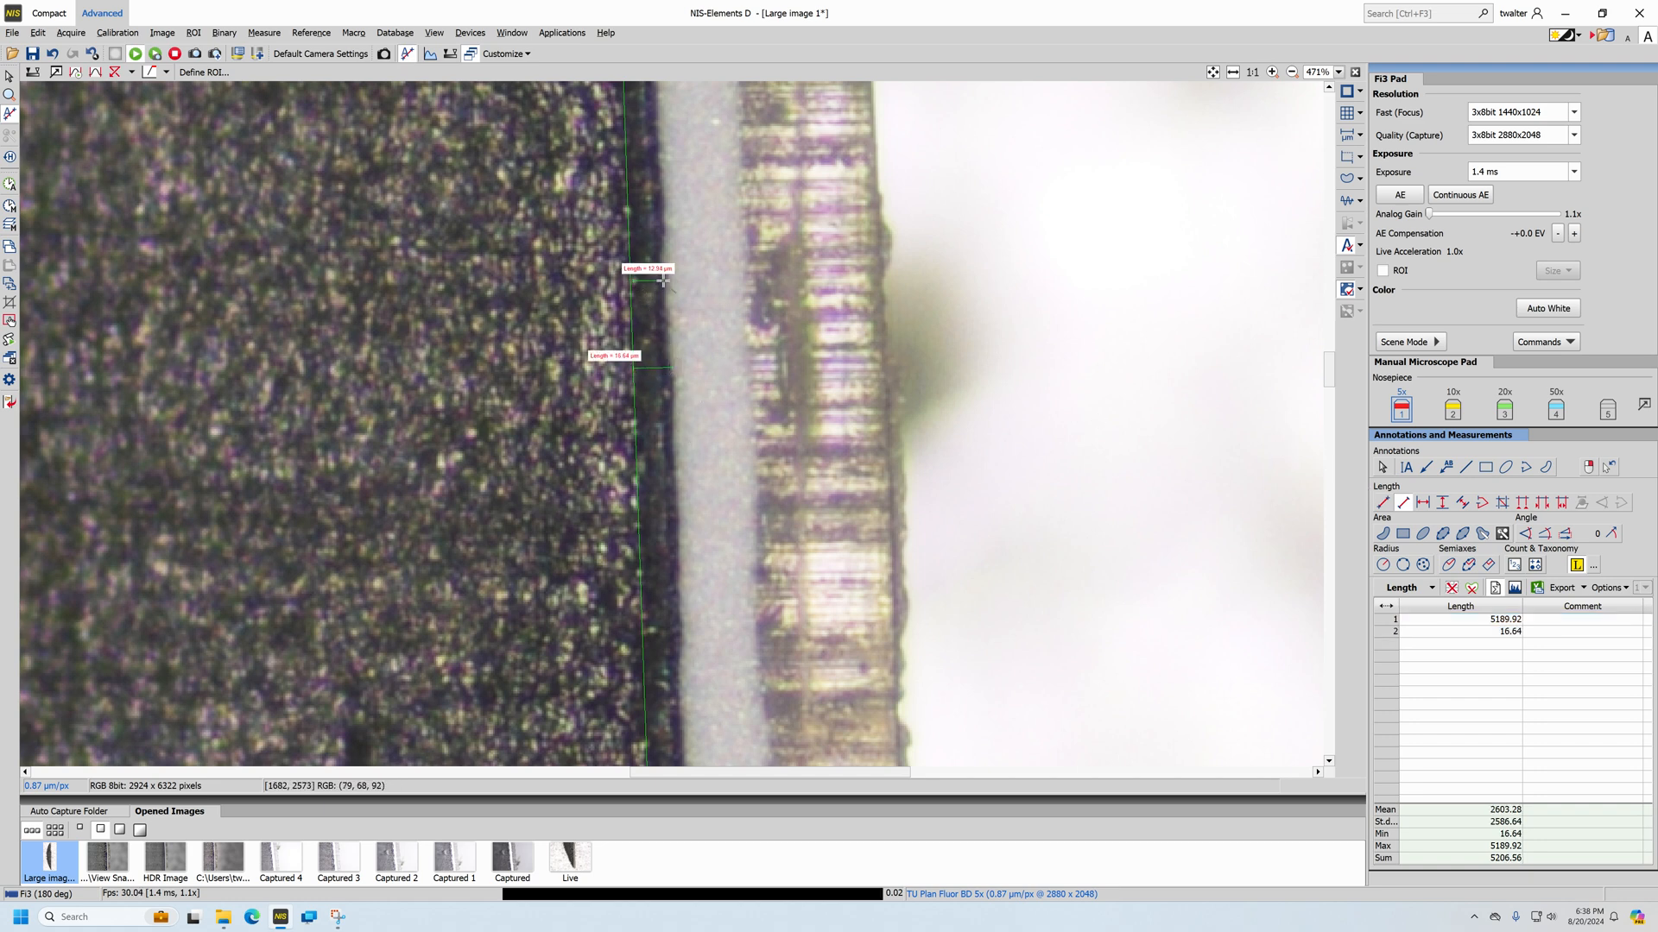
{"action": "left_click", "coordinate": [662, 276]}
{"action": "left_click", "coordinate": [628, 205]}
{"action": "left_click", "coordinate": [664, 202]}
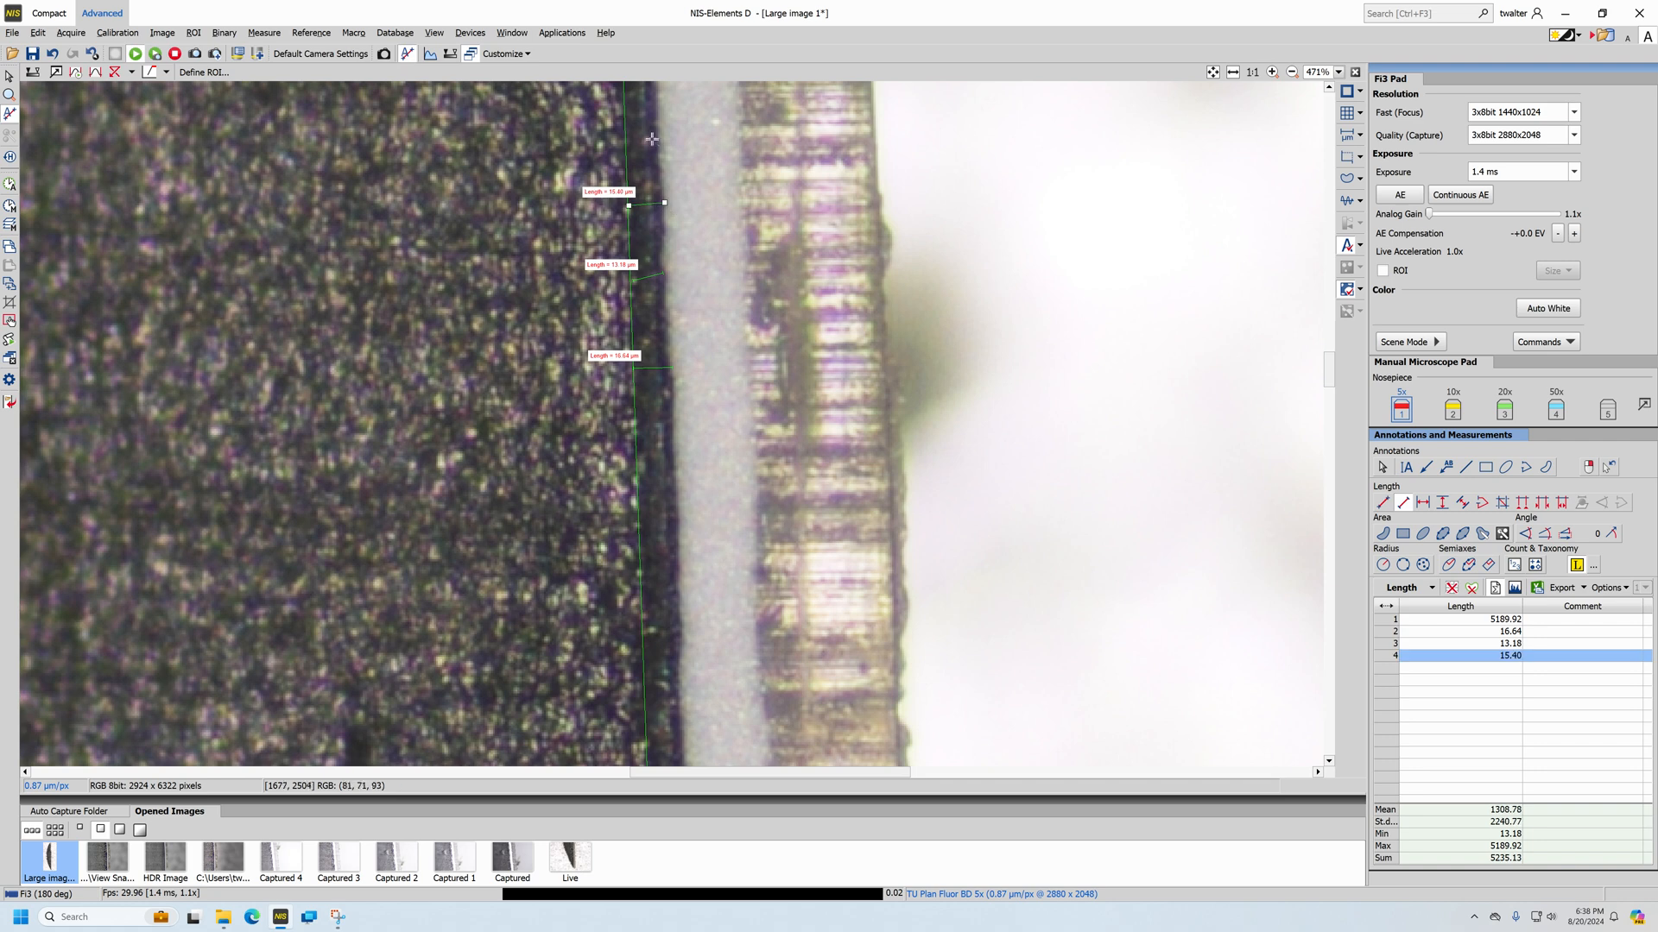
Add five short Simple Line measurements across the dark strip beside the light layer, near the previous width measurements
{"action": "left_click", "coordinate": [645, 131]}
{"action": "left_click", "coordinate": [656, 131]}
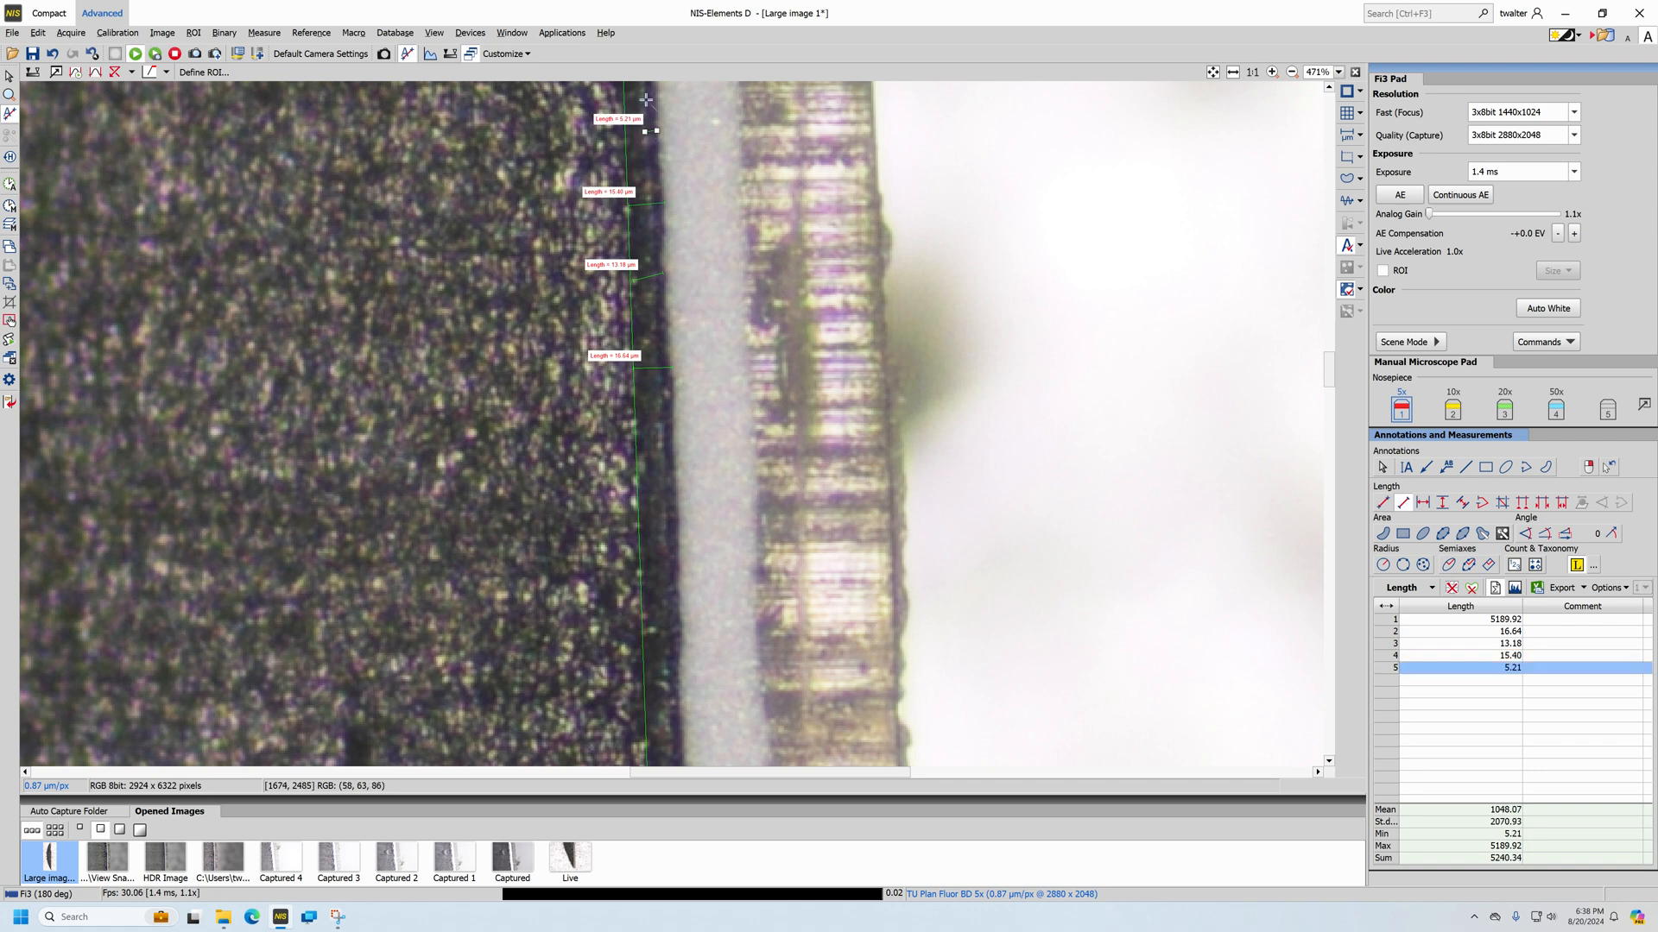
{"action": "left_click", "coordinate": [646, 100]}
{"action": "left_click", "coordinate": [656, 100]}
{"action": "left_click", "coordinate": [648, 172]}
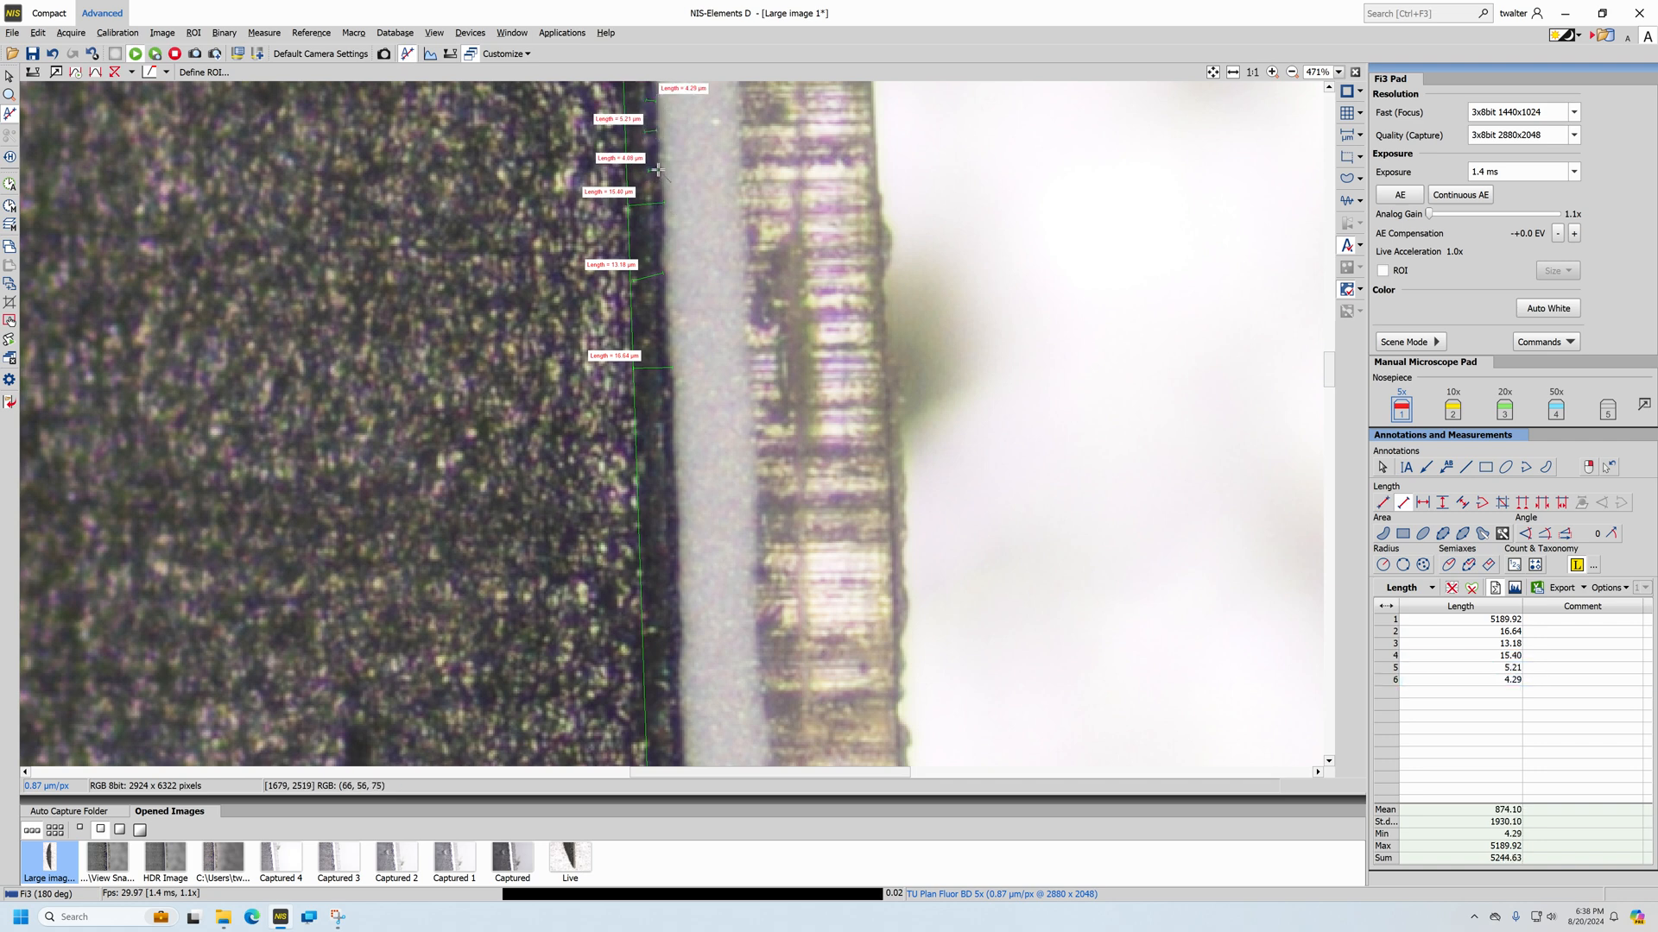
{"action": "left_click", "coordinate": [658, 170]}
{"action": "left_click", "coordinate": [649, 188]}
{"action": "left_click", "coordinate": [658, 188]}
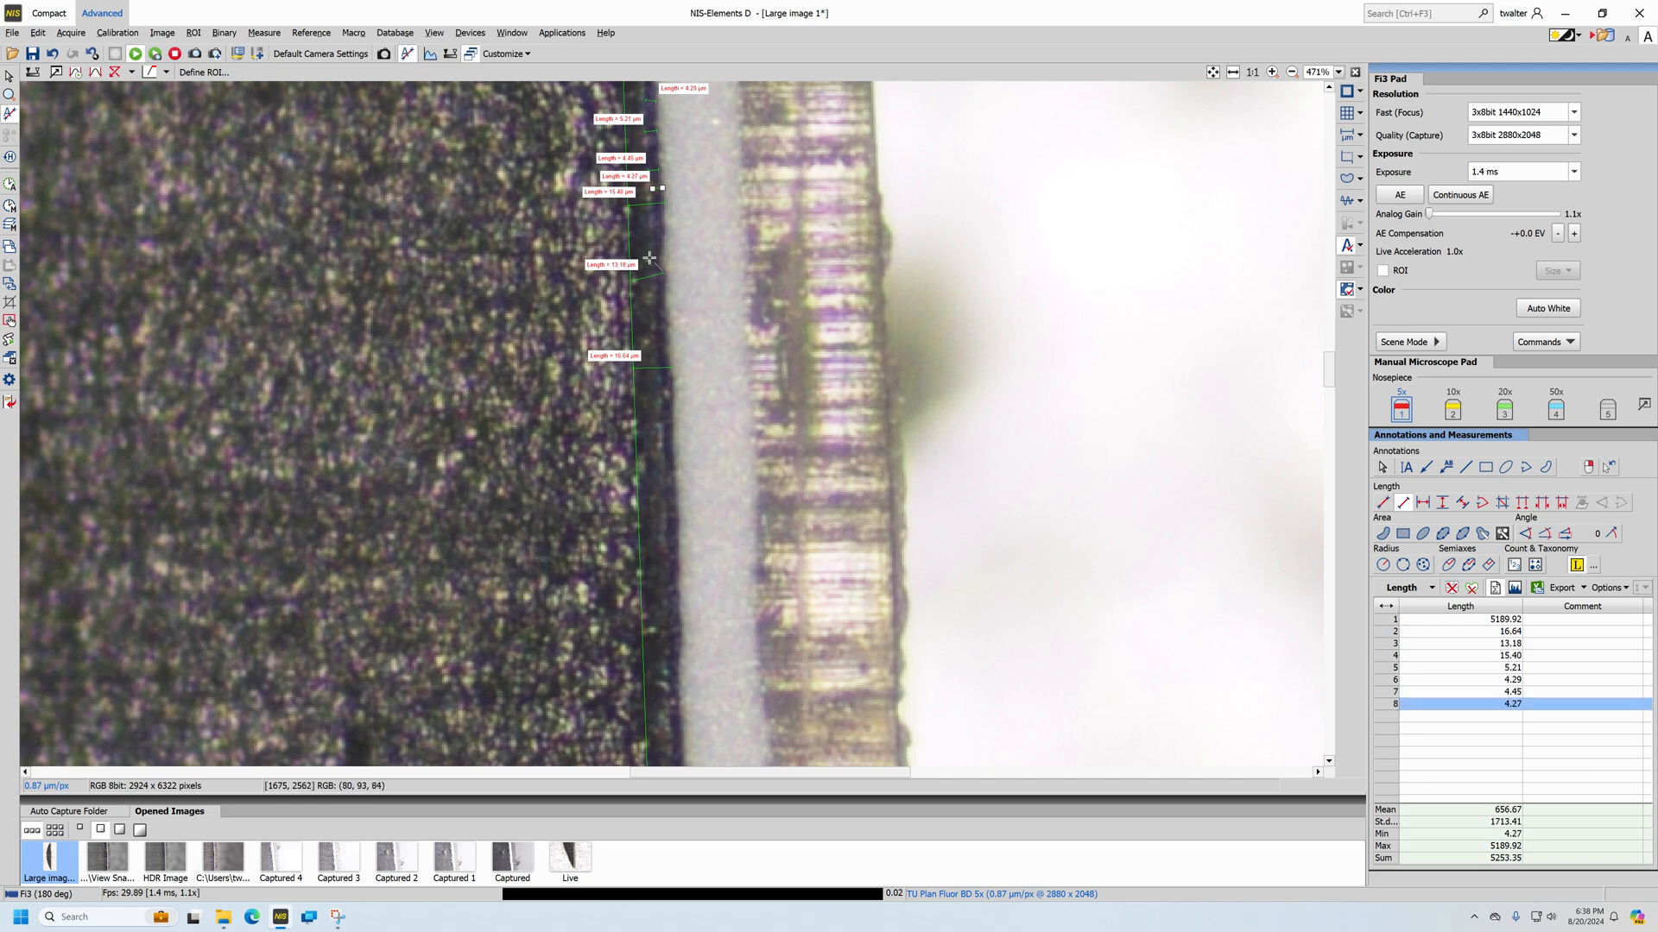
{"action": "left_click", "coordinate": [653, 246]}
{"action": "left_click", "coordinate": [659, 246]}
{"action": "scroll", "coordinate": [866, 367], "scroll_direction": "down", "scroll_amount": 10}
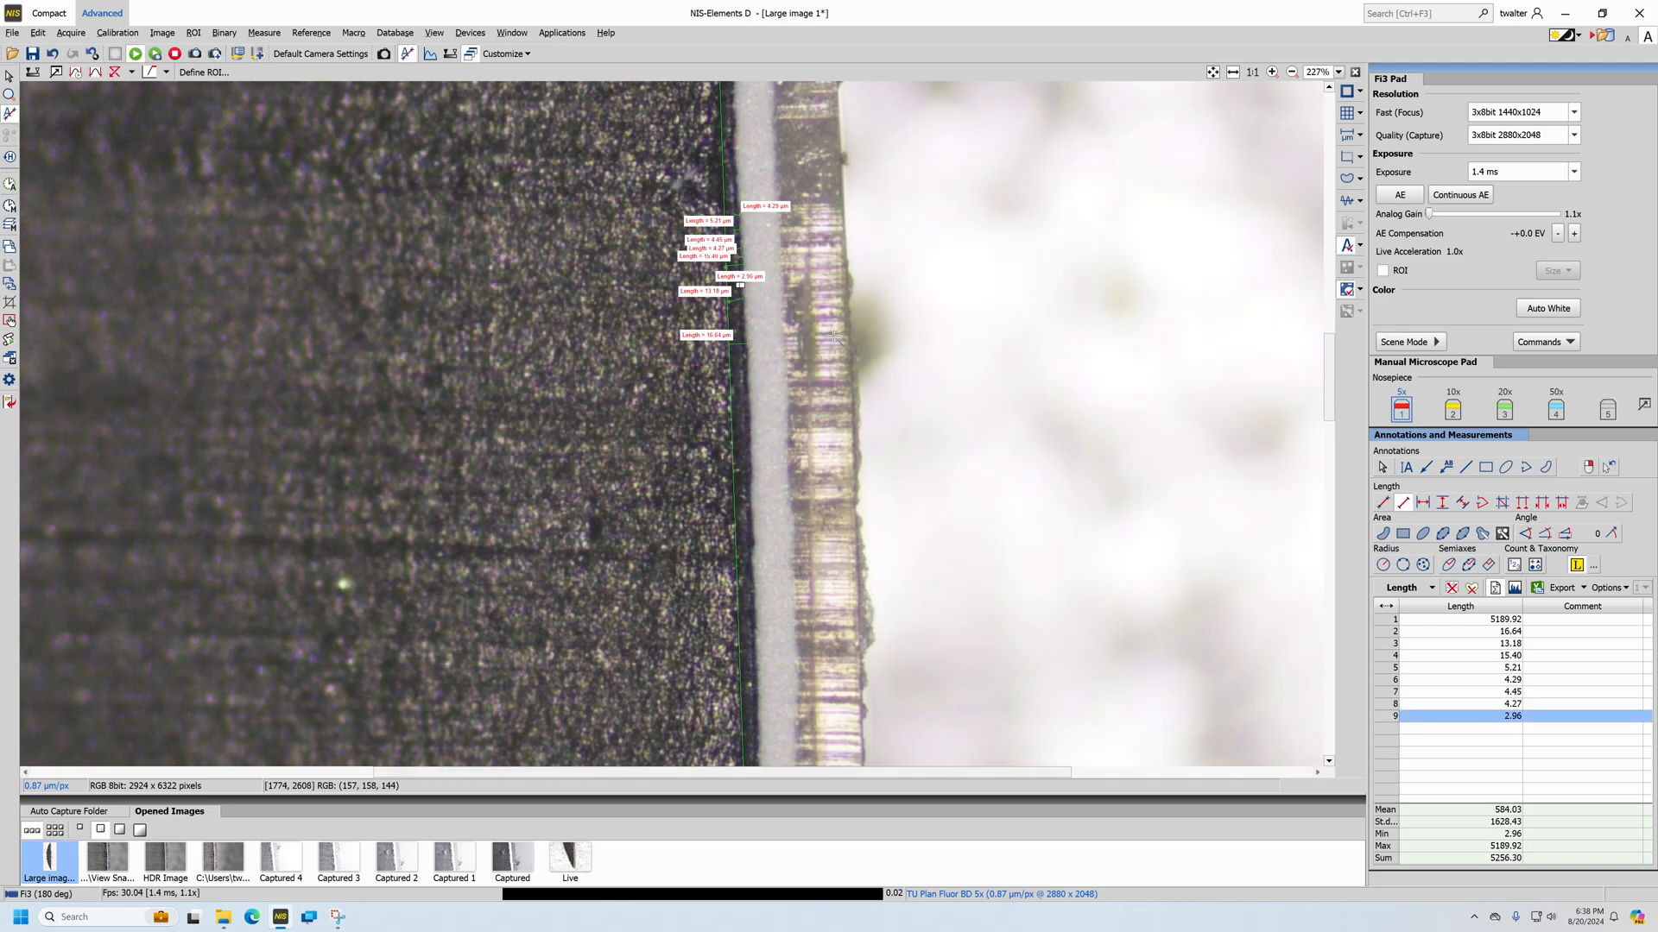
{"action": "scroll", "coordinate": [866, 367], "scroll_direction": "down", "scroll_amount": 2}
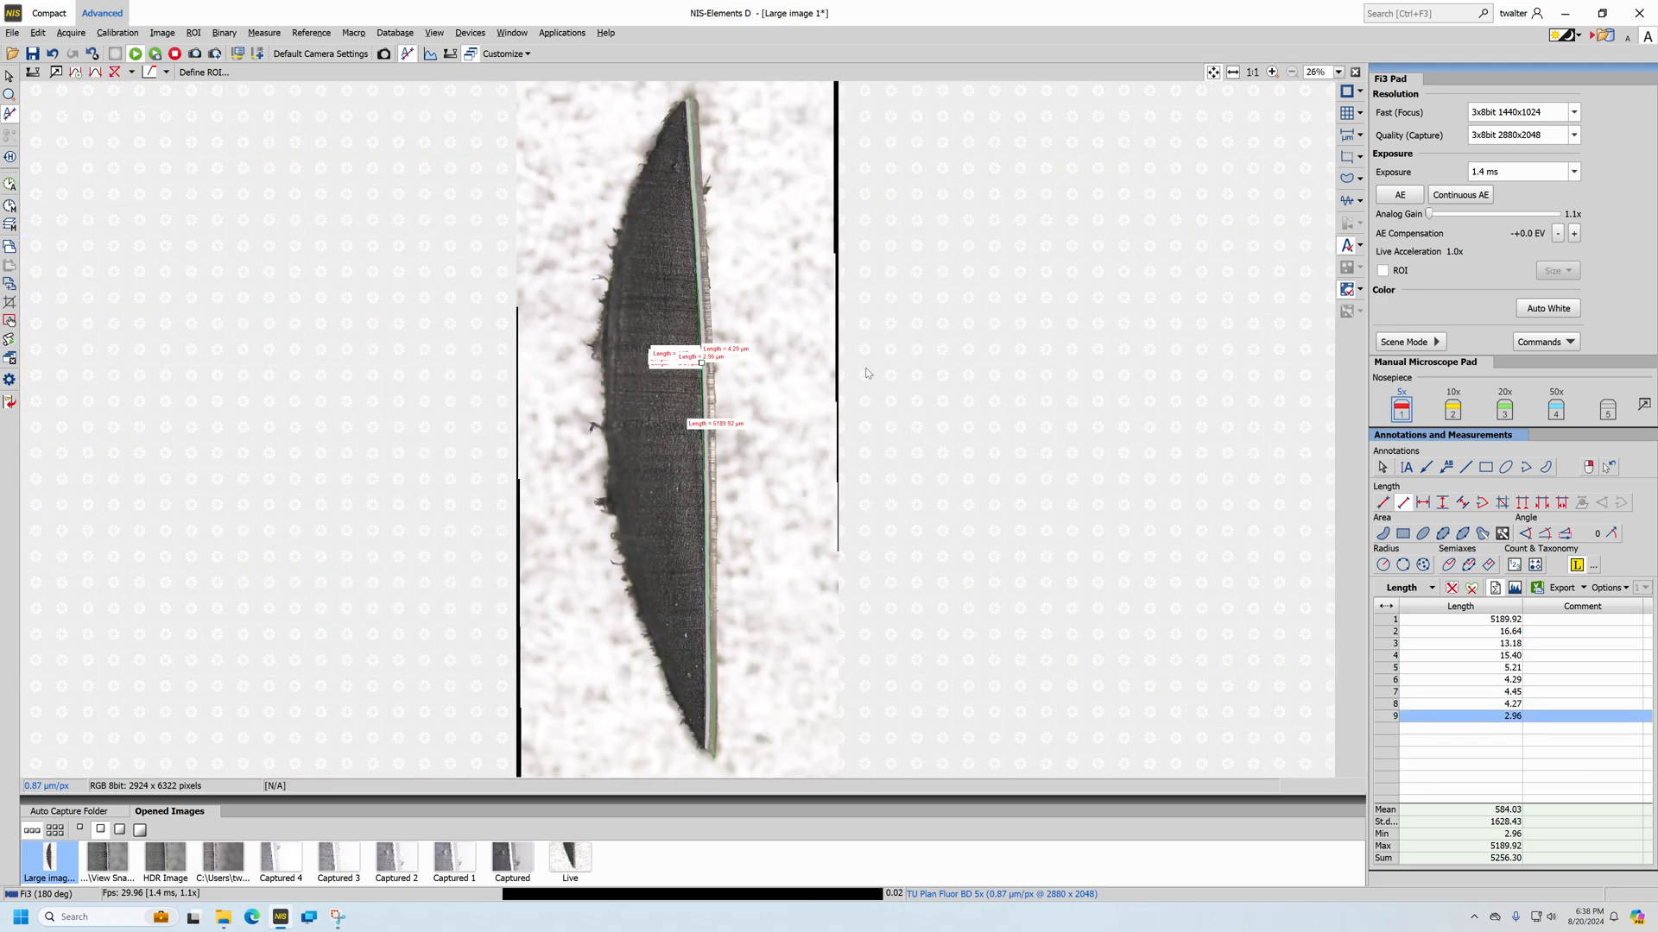
Show the 1000 µm scale bar and move it to the lower edge of the stitched image, below the specimen
{"action": "left_click", "coordinate": [1346, 135]}
{"action": "left_click", "coordinate": [1382, 466]}
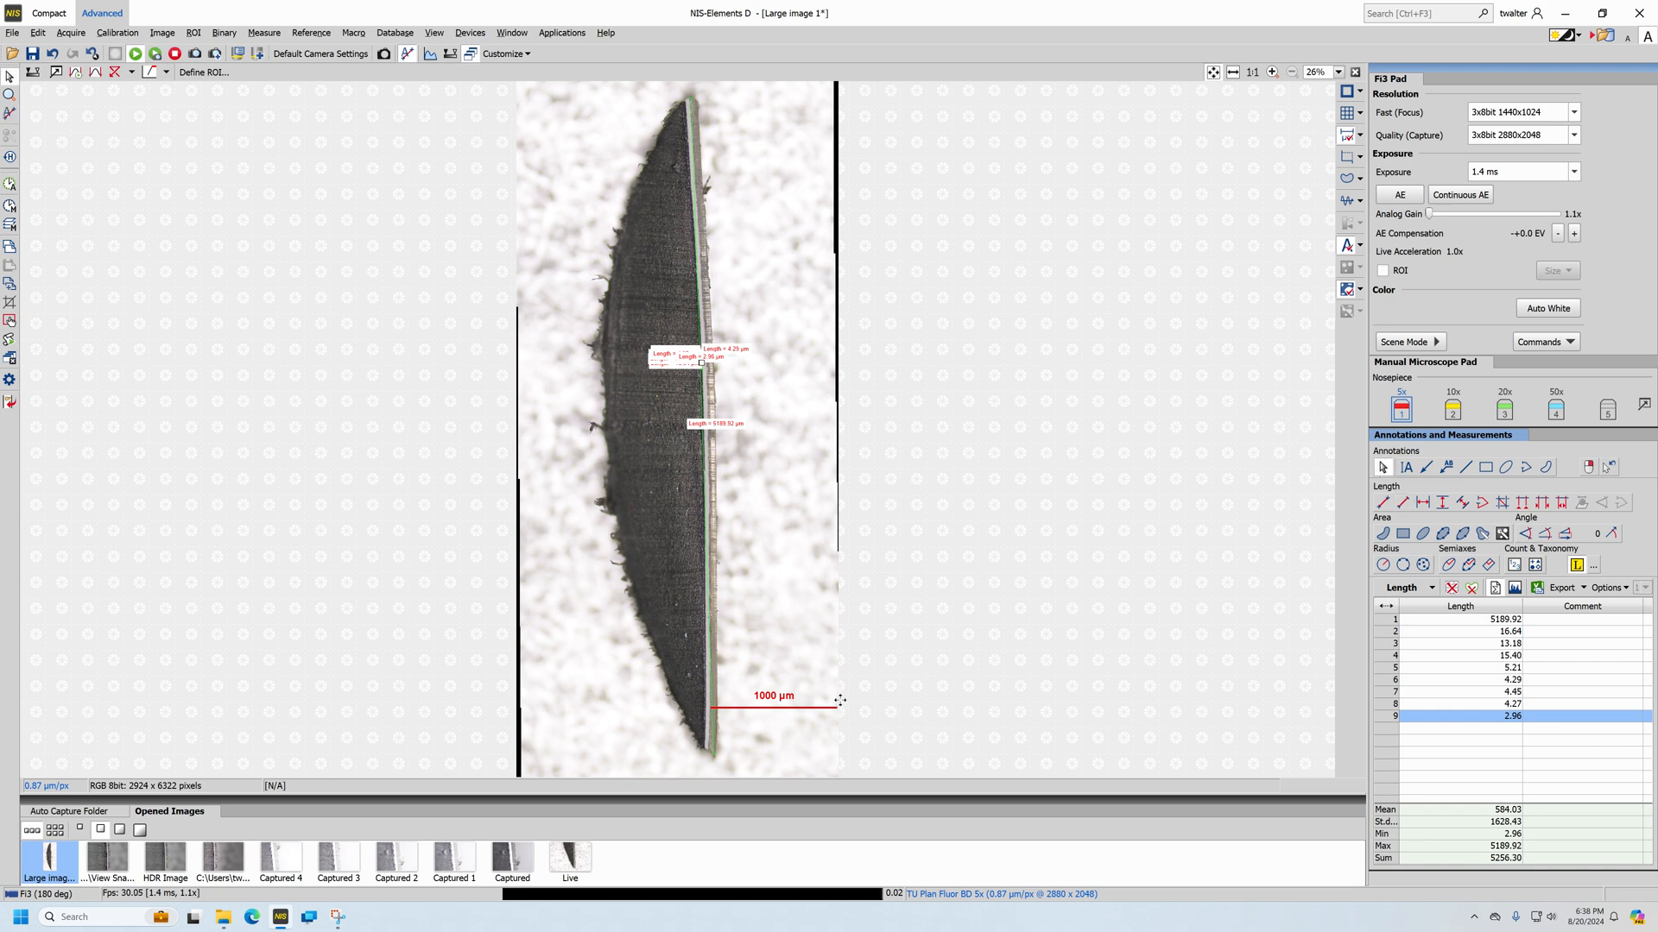
{"action": "left_click_drag", "start_coordinate": [786, 705], "coordinate": [779, 766]}
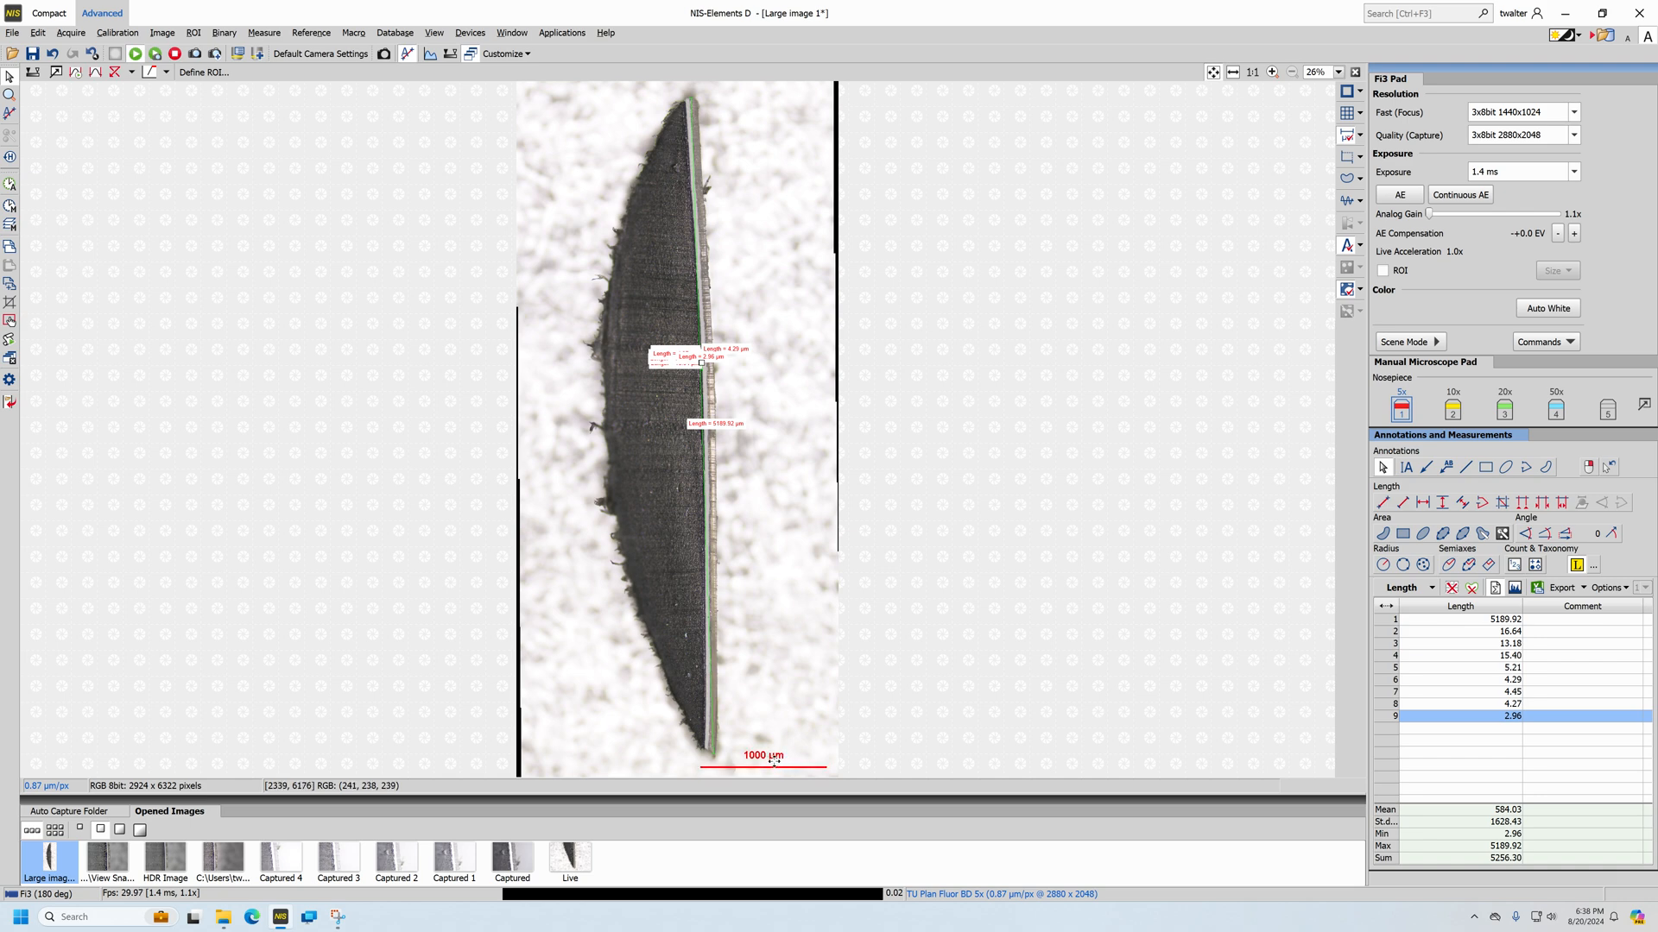
Enter "Stitched Image 1" as the file name for saving the large image, and cancel the save
{"action": "left_click", "coordinate": [34, 57]}
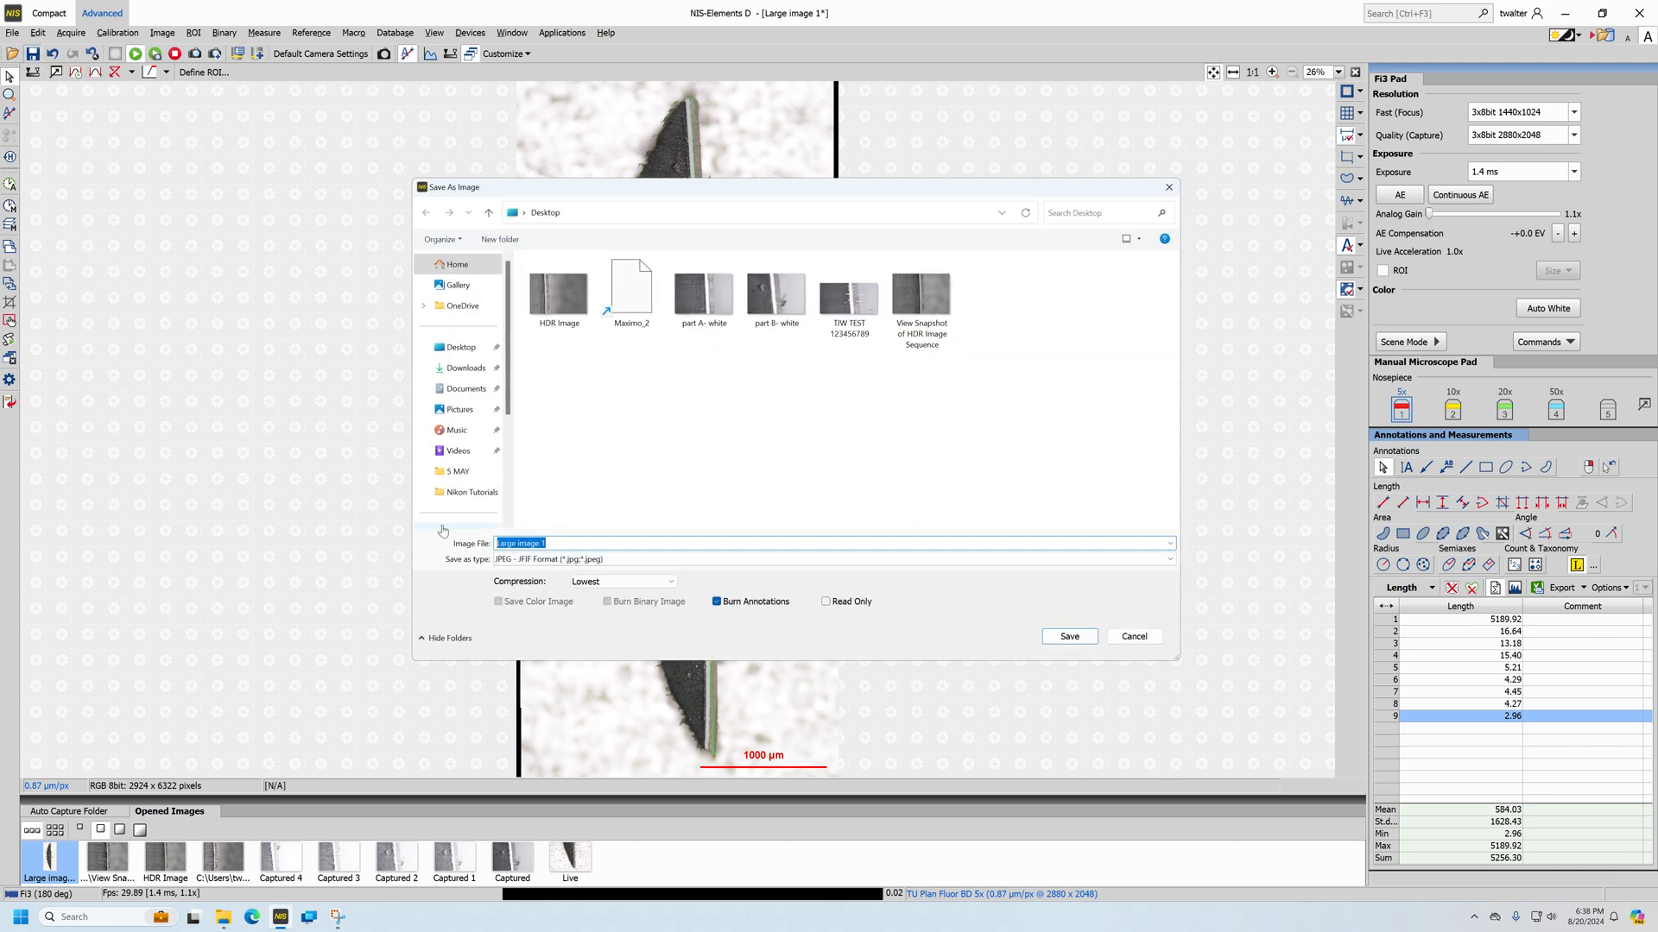
{"action": "type", "text": "Stitched Image 1"}
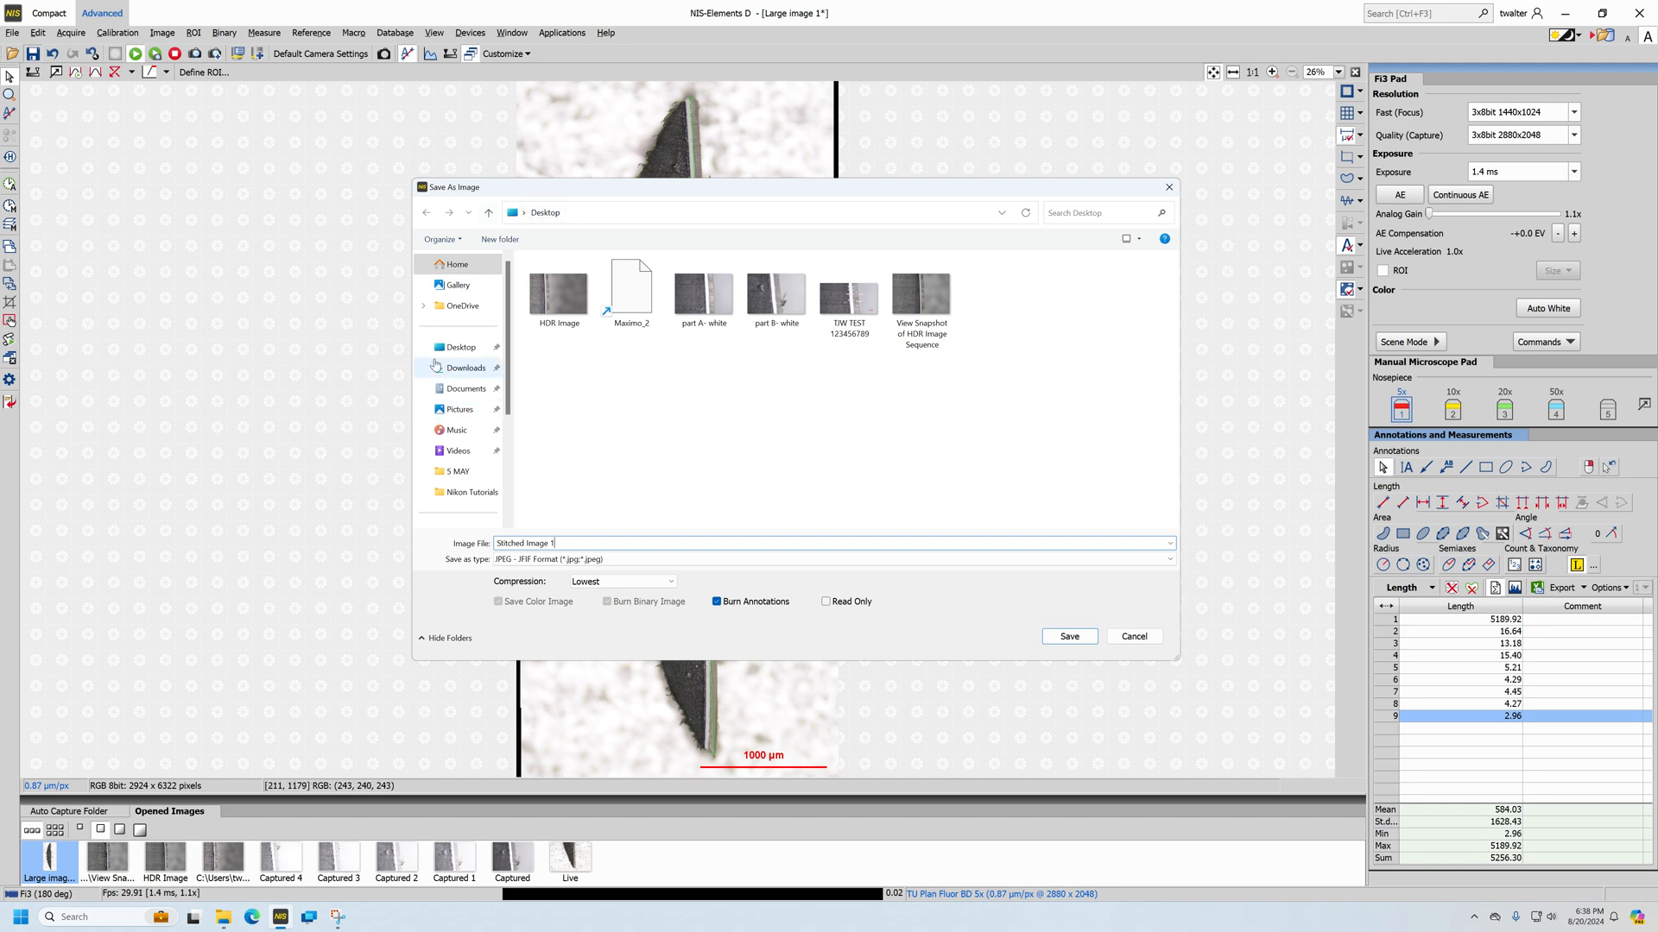
{"action": "left_click_drag", "start_coordinate": [513, 401], "coordinate": [562, 402]}
{"action": "scroll", "coordinate": [509, 432], "scroll_direction": "down", "scroll_amount": 3}
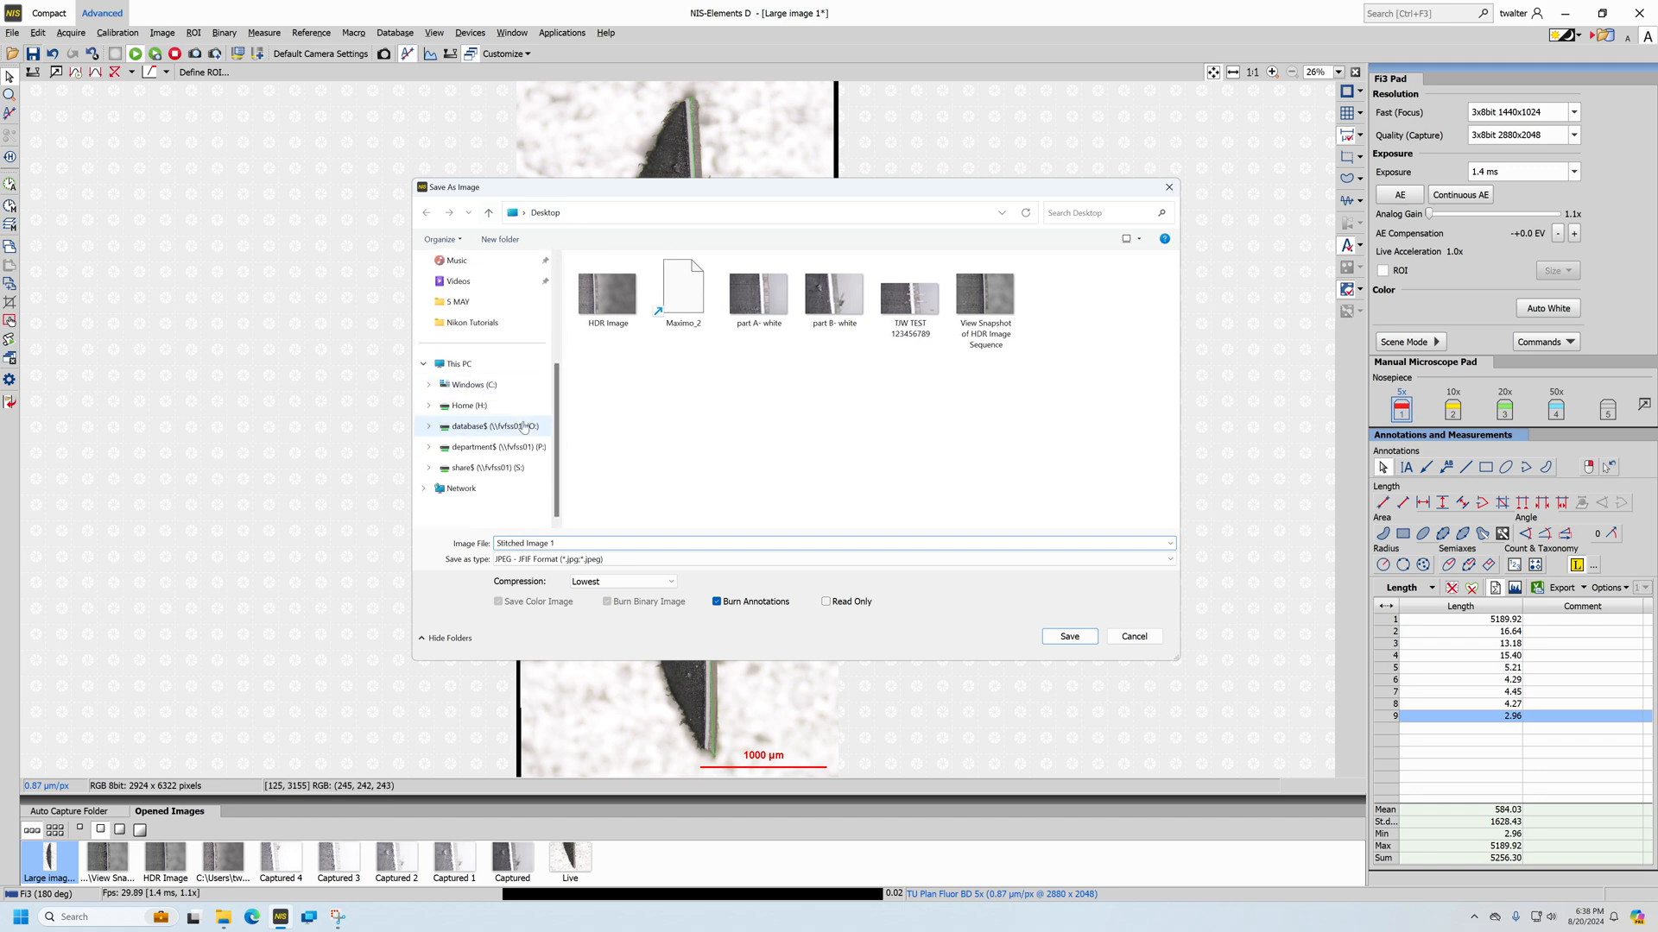
{"action": "scroll", "coordinate": [492, 469], "scroll_direction": "up", "scroll_amount": 4}
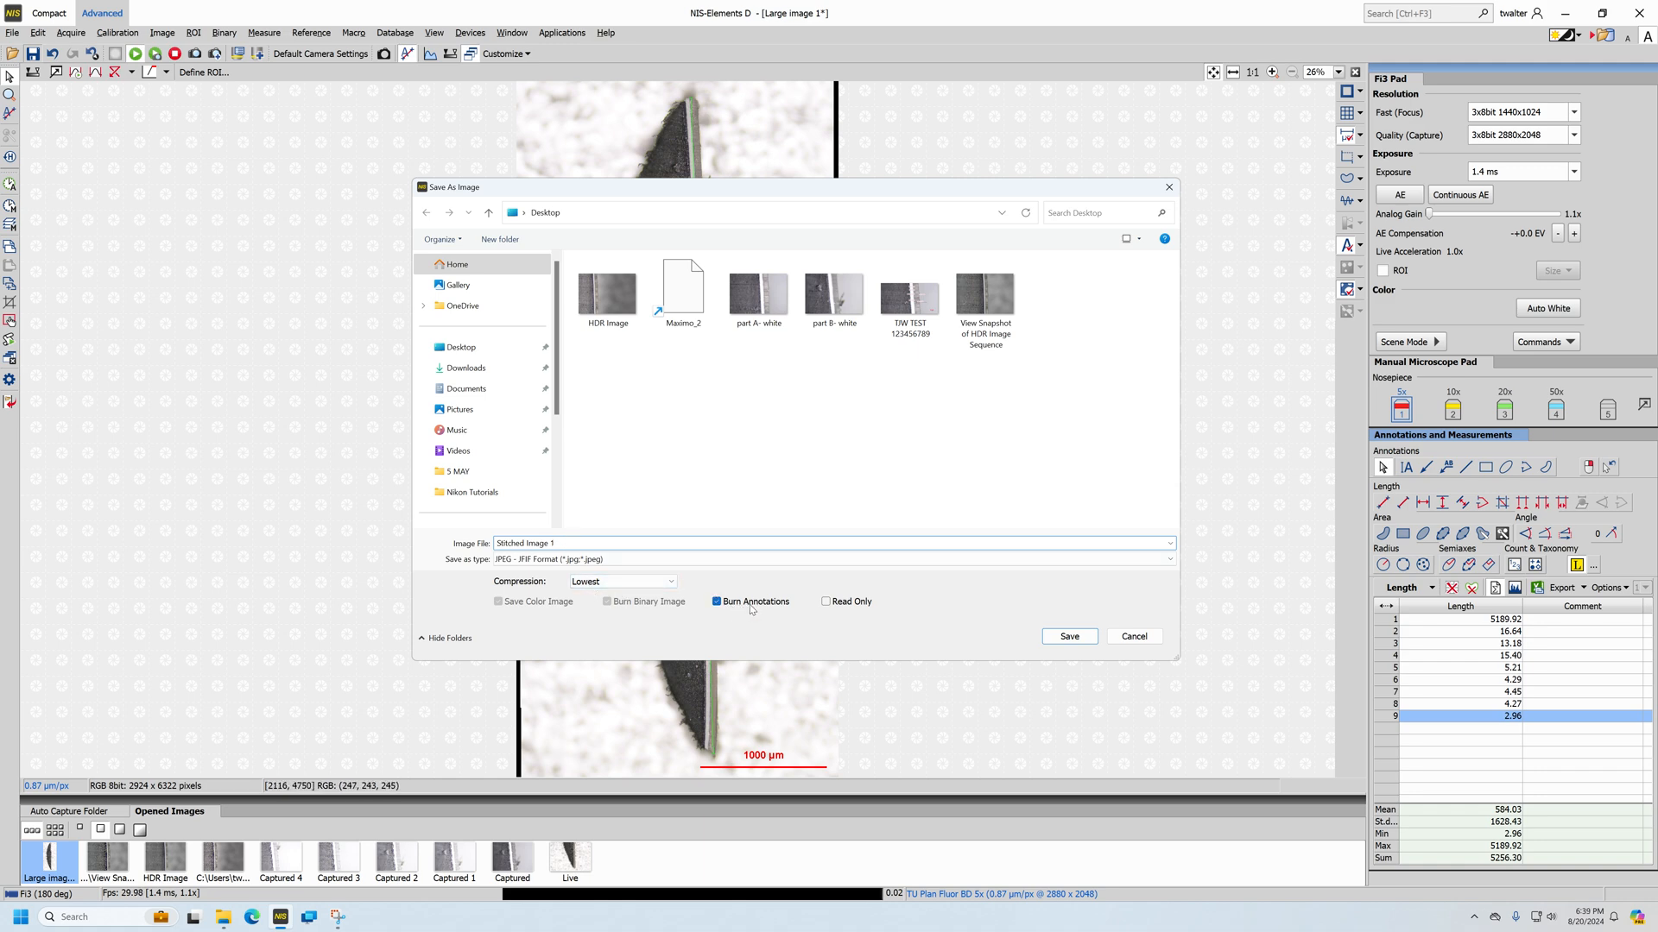
{"action": "left_click_drag", "start_coordinate": [768, 197], "coordinate": [246, 268]}
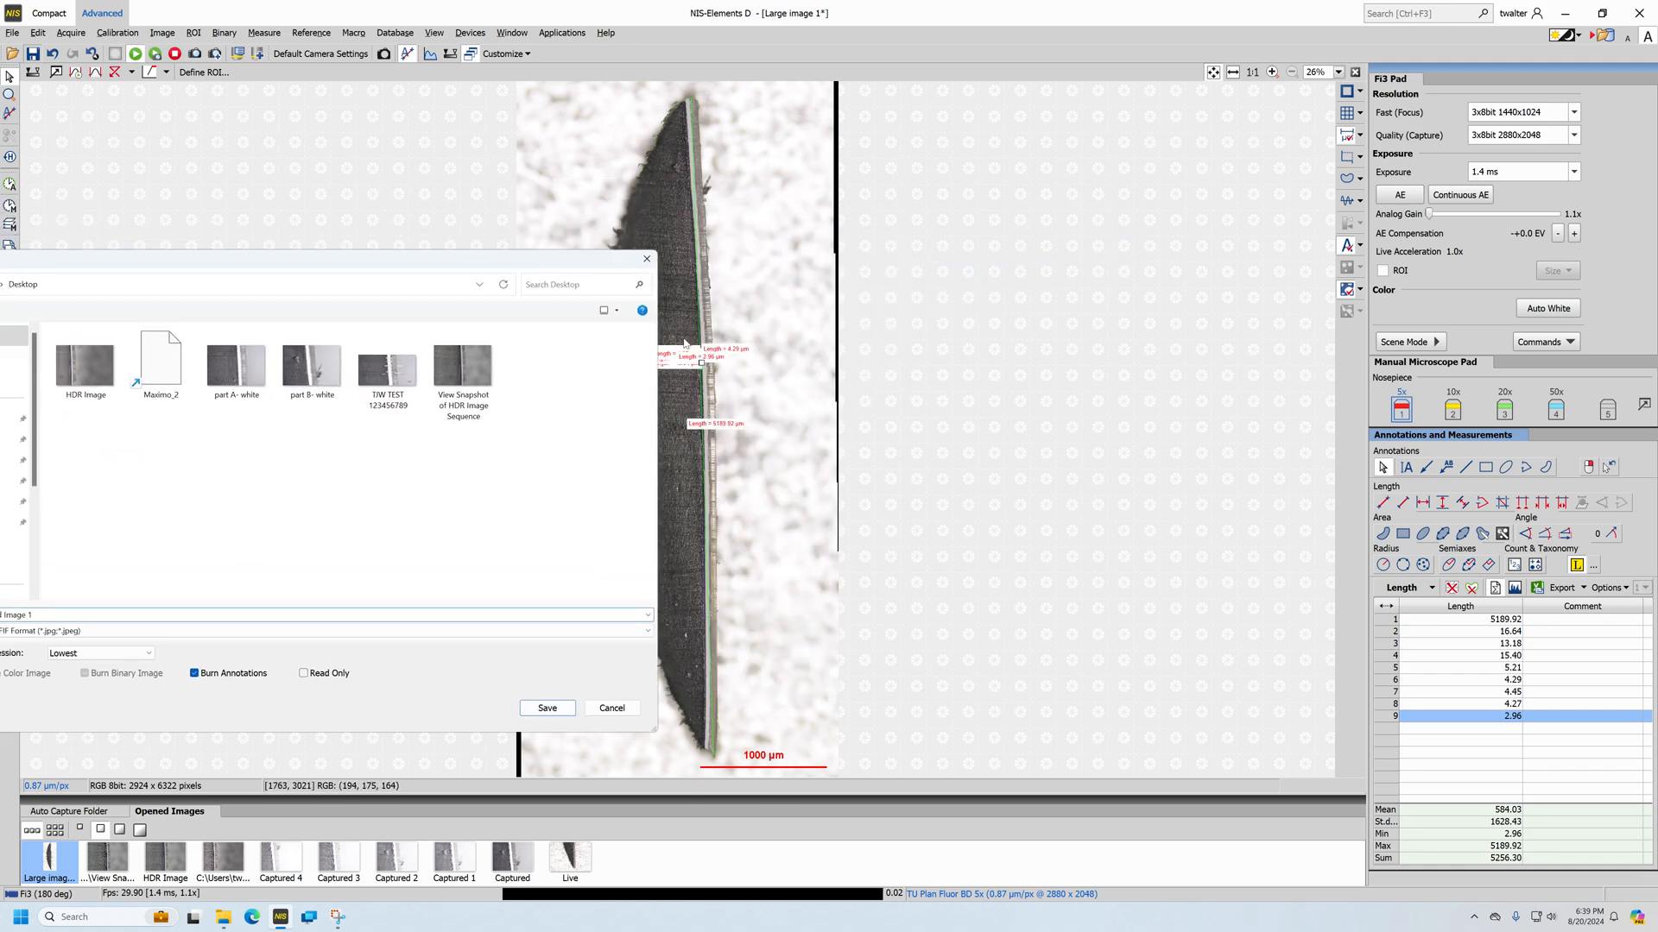
{"action": "left_click_drag", "start_coordinate": [456, 261], "coordinate": [608, 185]}
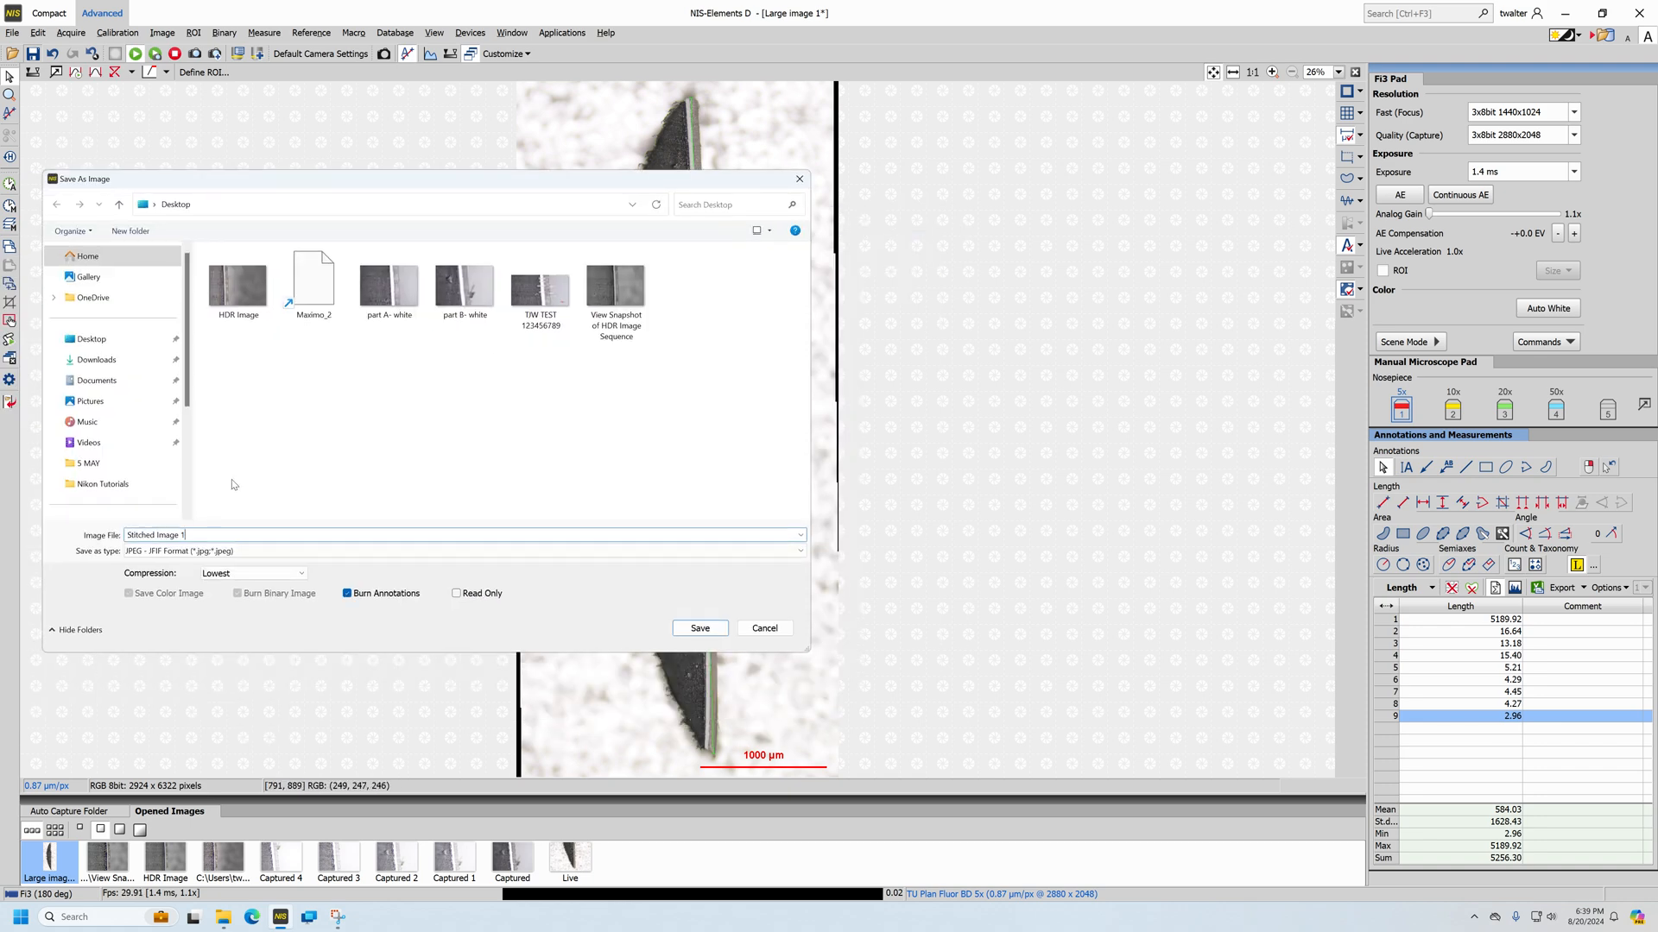
{"action": "left_click", "coordinate": [765, 630]}
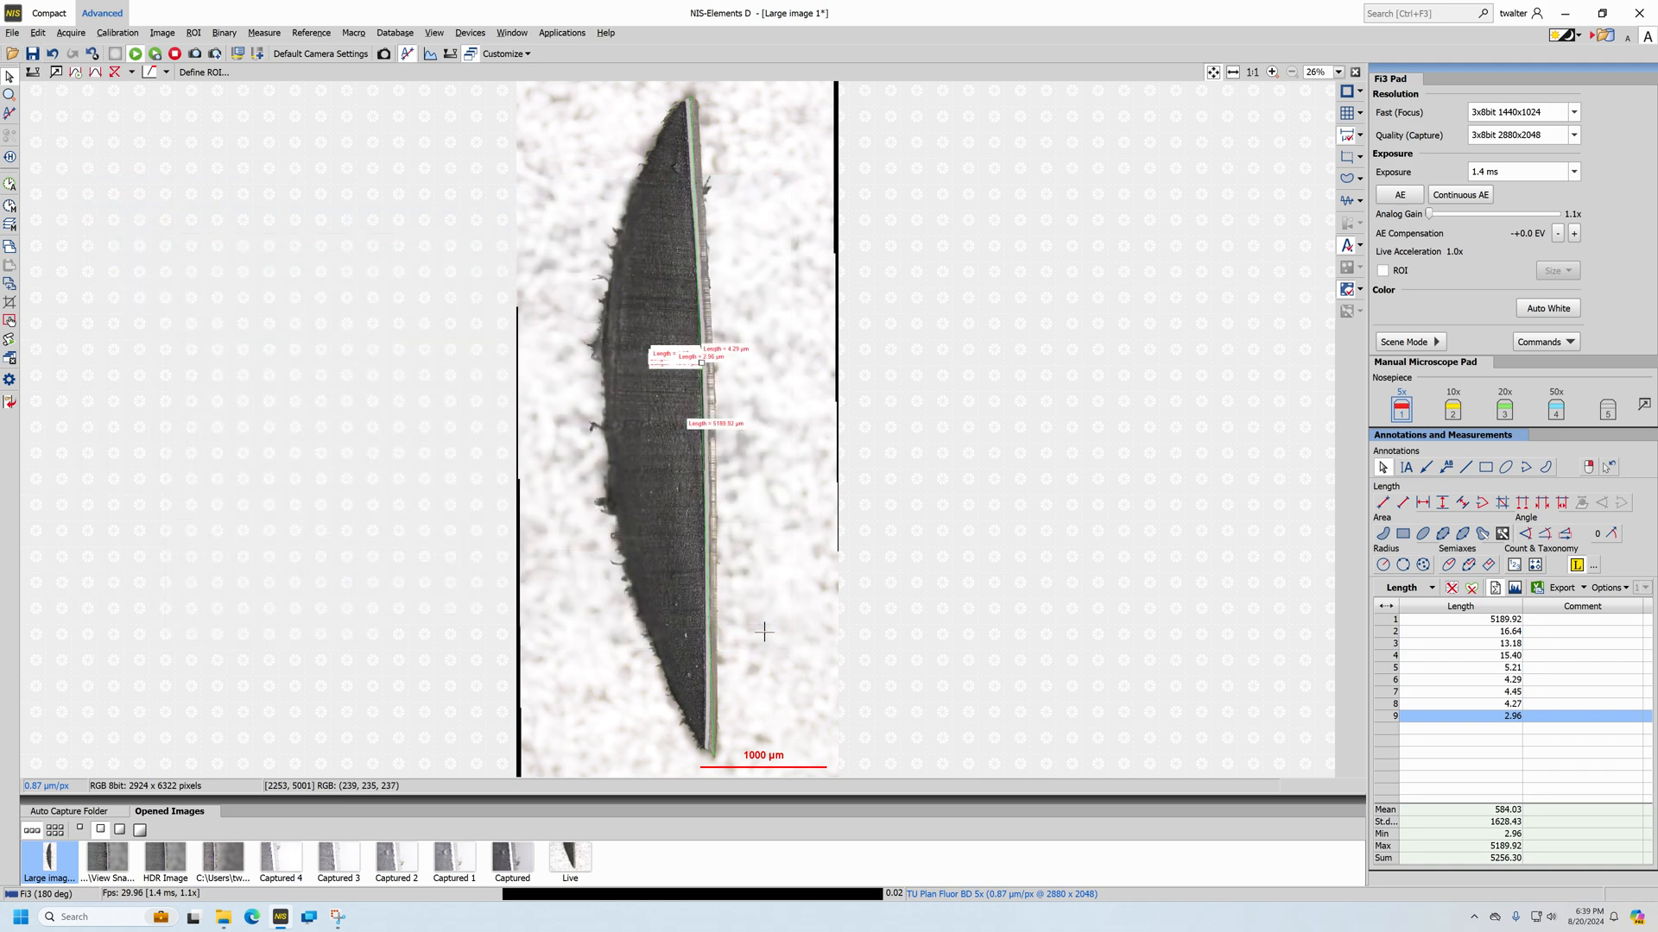
Draw a crop rectangle of about 2614 × 6251 pixels around the specimen and scale bar in the stitched image
{"action": "left_click", "coordinate": [163, 34]}
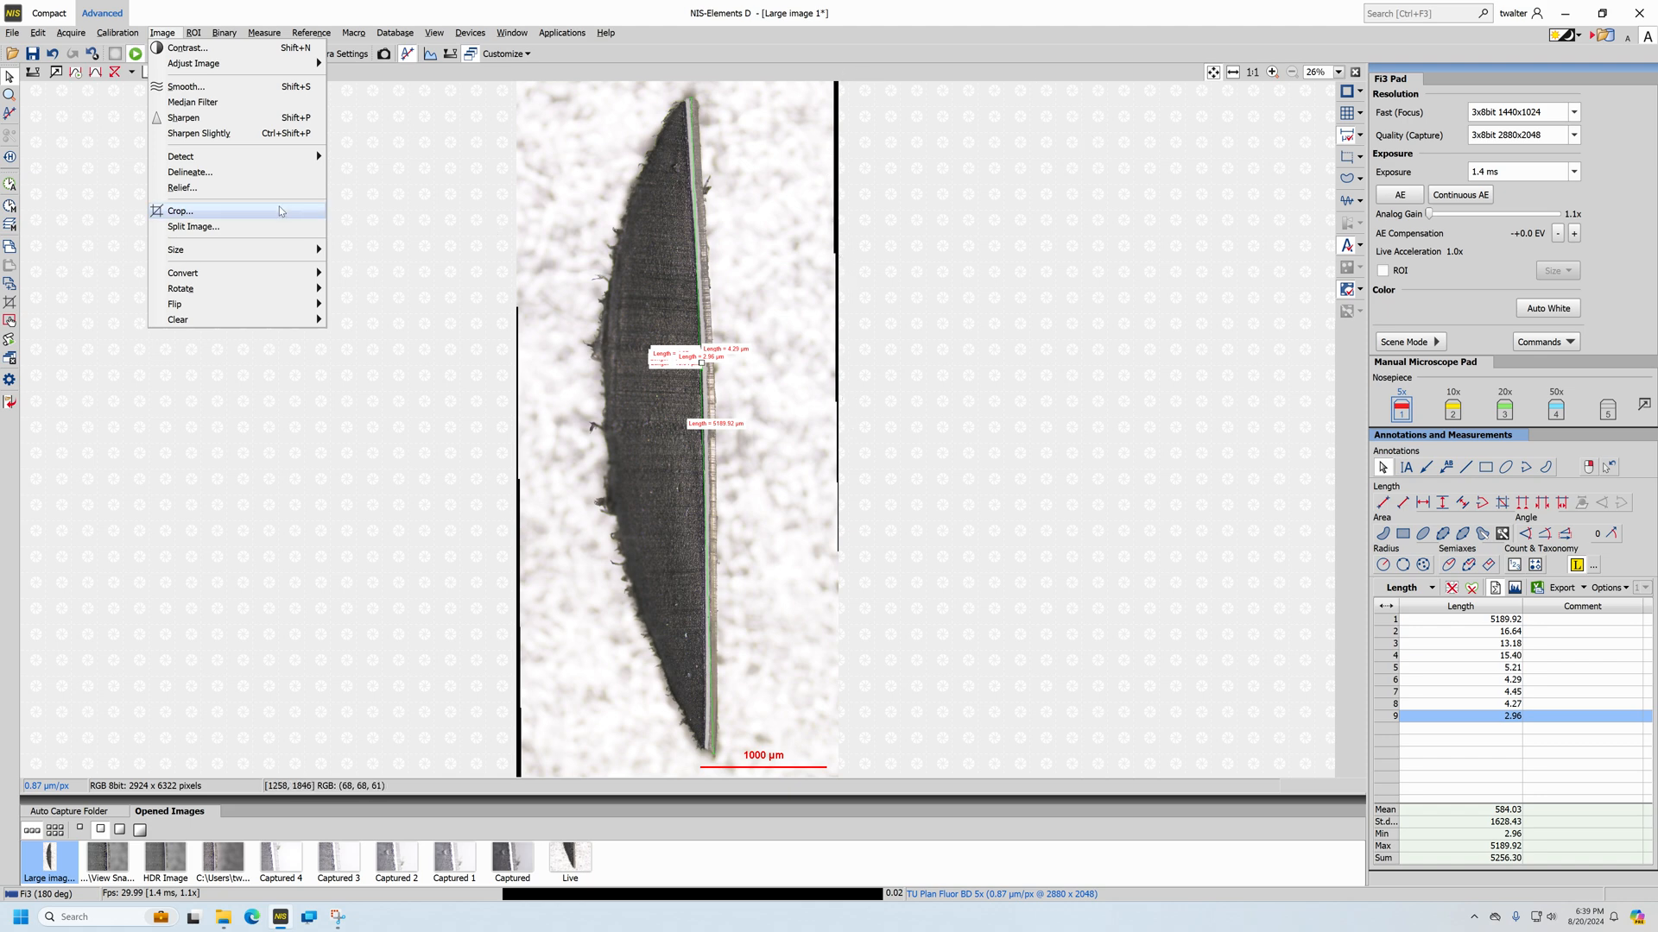
{"action": "left_click", "coordinate": [188, 212]}
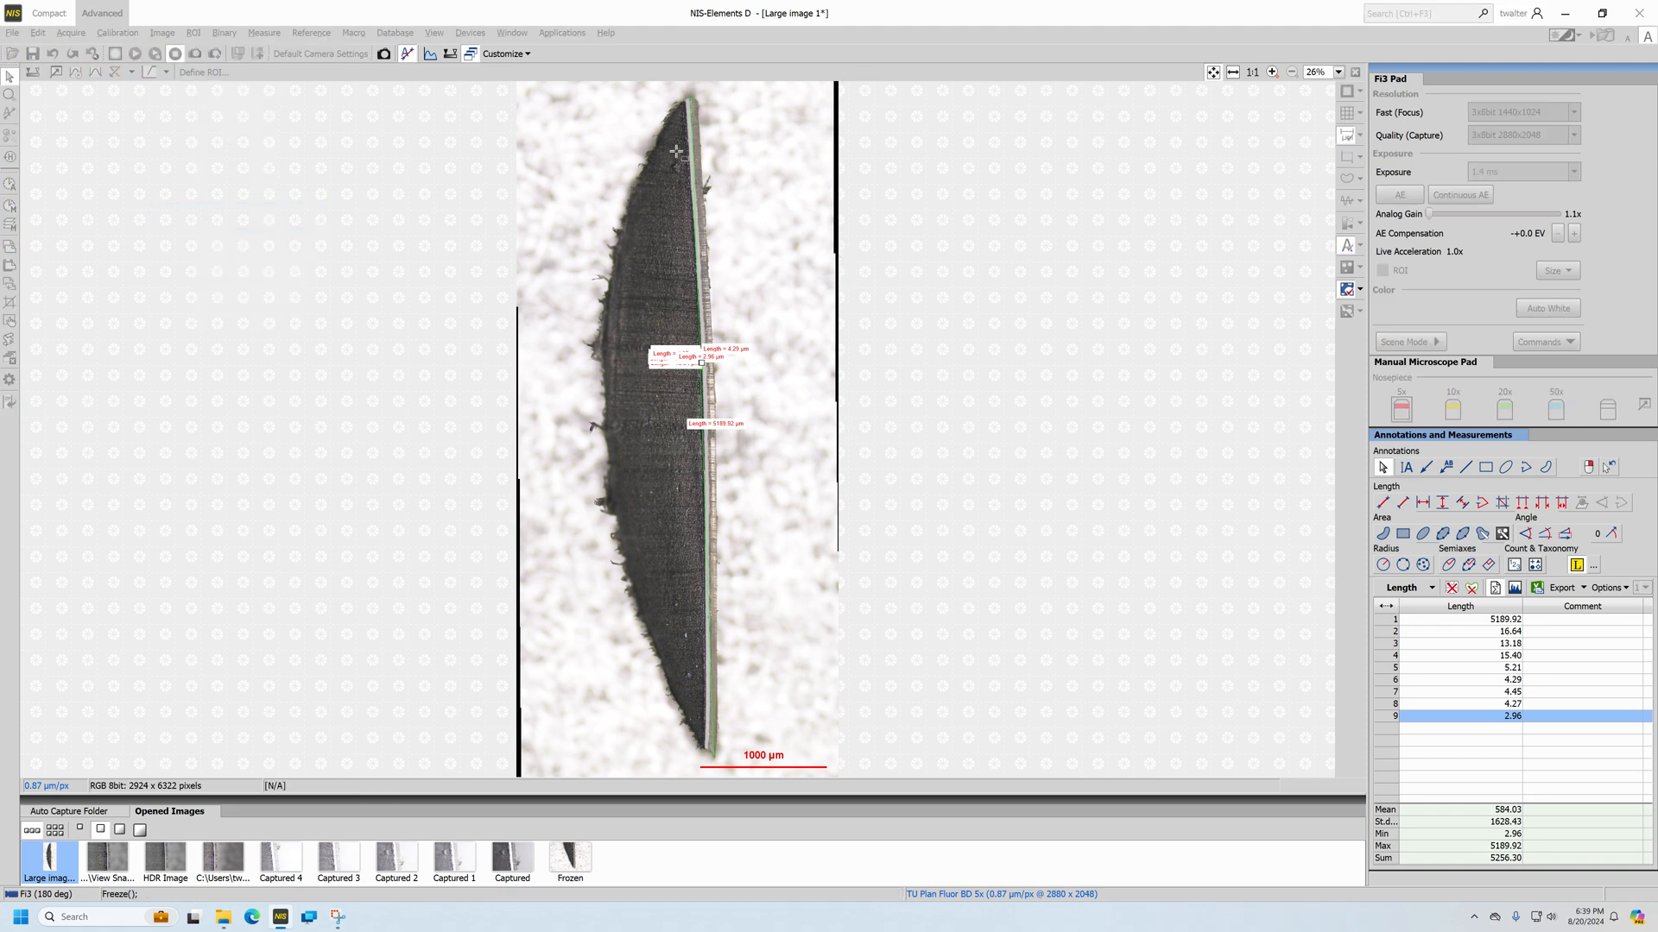
{"action": "left_click_drag", "start_coordinate": [540, 84], "coordinate": [830, 771]}
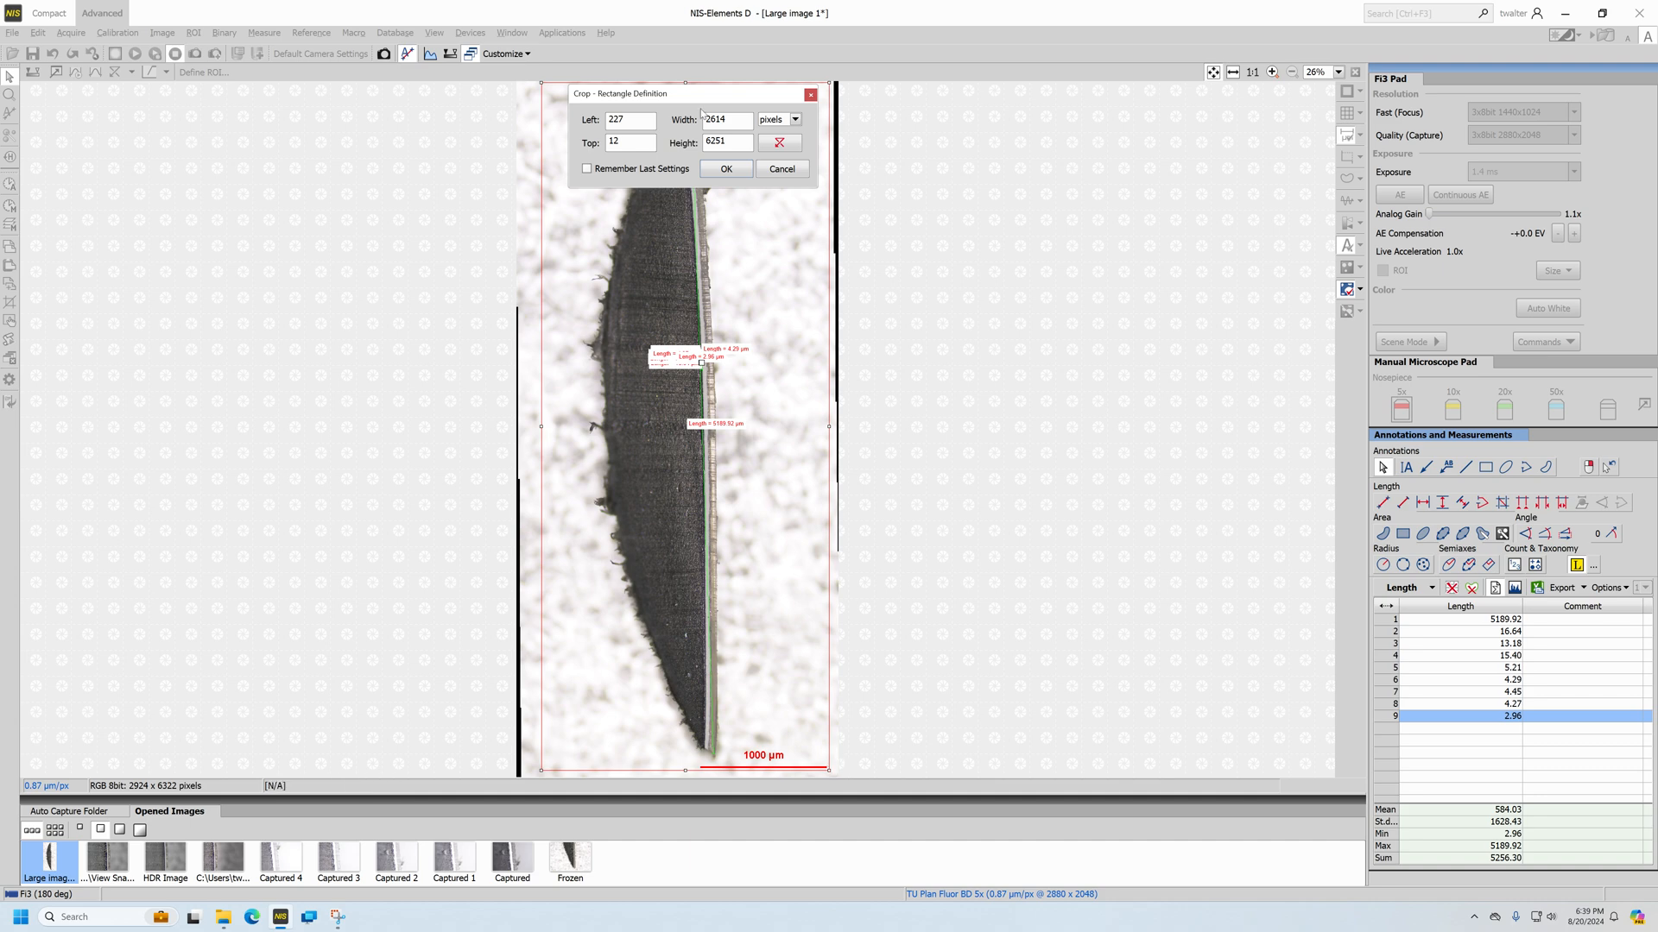
{"action": "left_click_drag", "start_coordinate": [660, 91], "coordinate": [994, 189]}
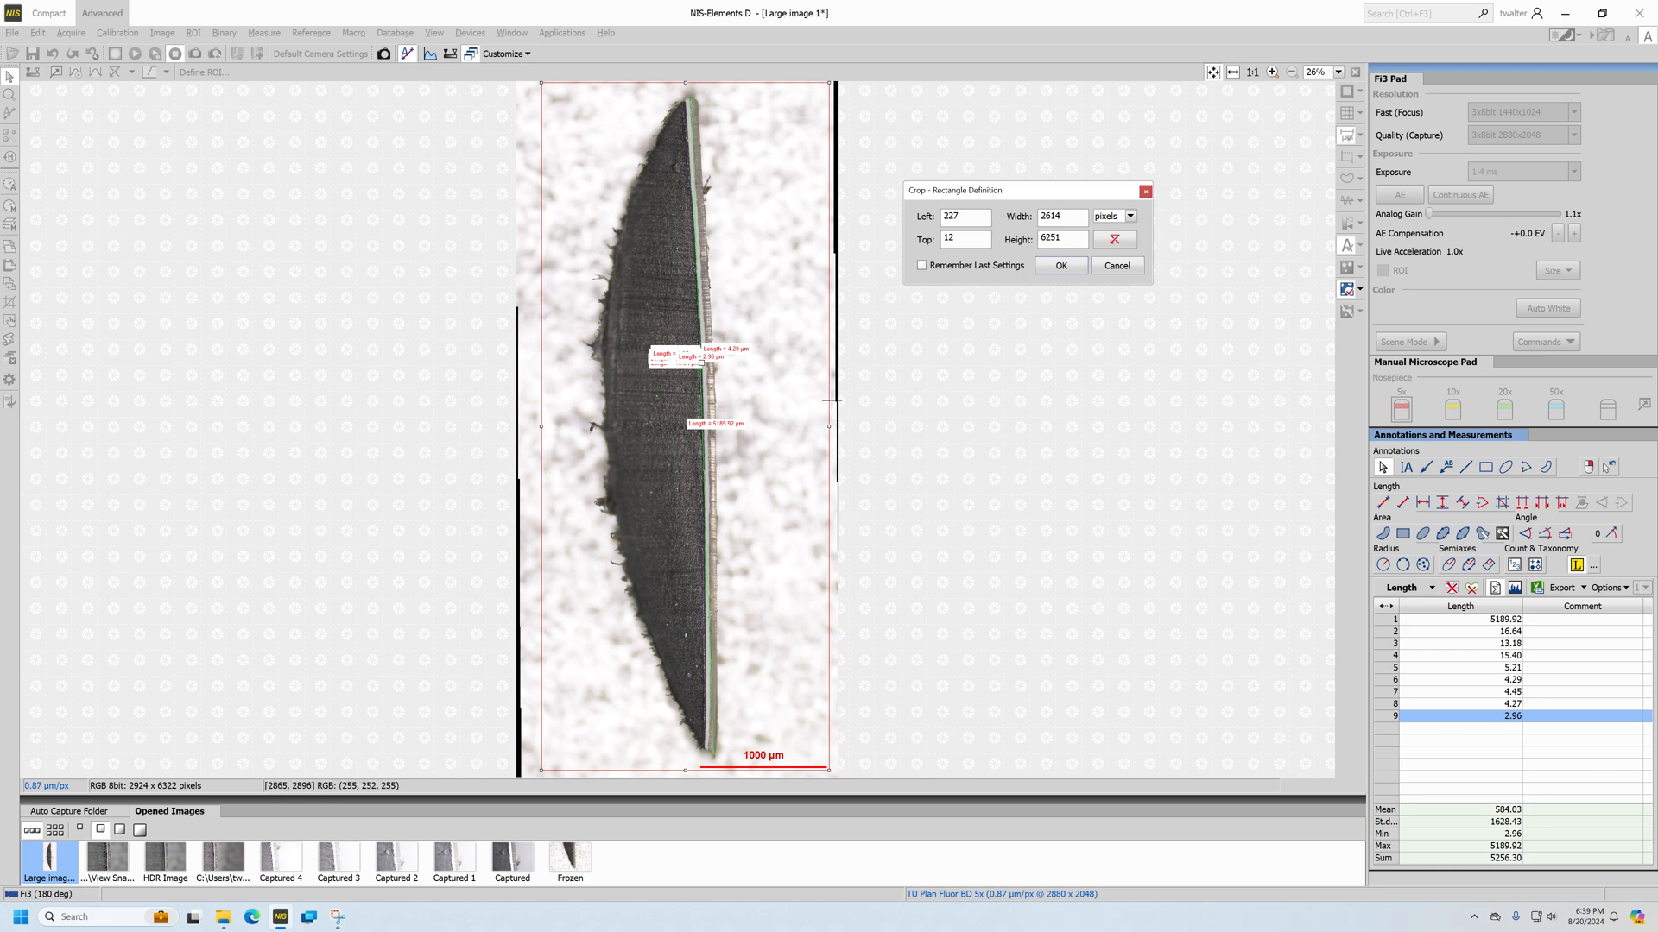
Tighten the crop rectangle around the specimen to about 2293 × 6224 pixels, keeping the scale bar inside, and apply the crop
{"action": "mouse_move", "coordinate": [829, 425]}
{"action": "left_mouse_down"}
{"action": "mouse_move", "coordinate": [795, 428]}
{"action": "mouse_move", "coordinate": [828, 434]}
{"action": "left_mouse_up"}
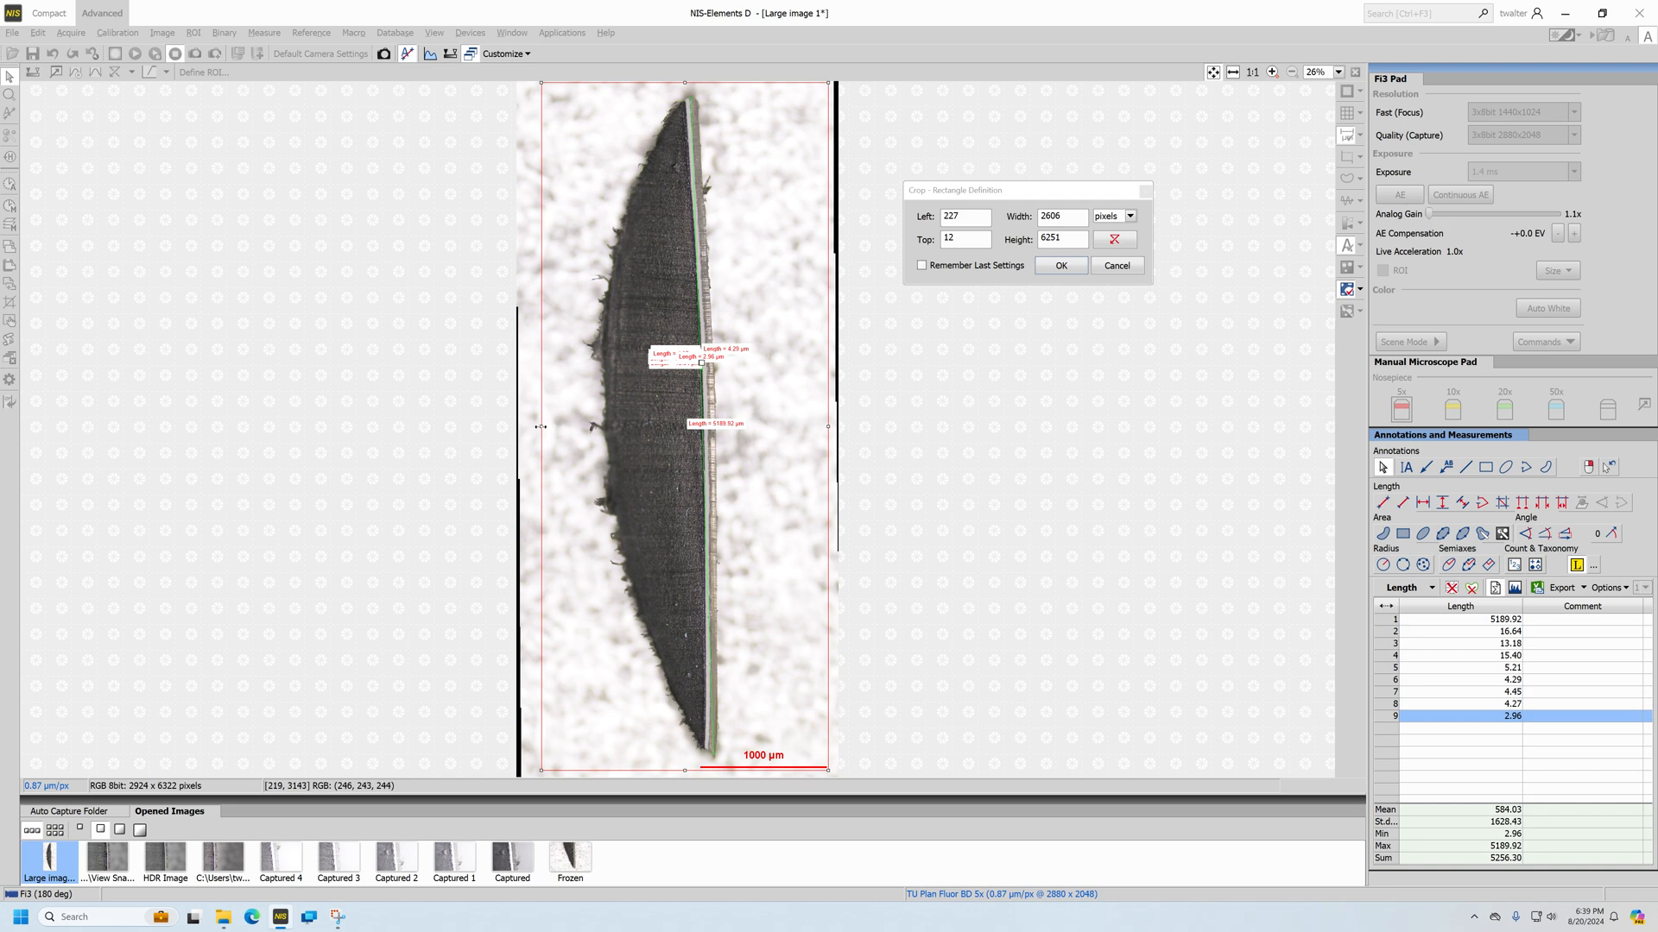
{"action": "left_click_drag", "start_coordinate": [540, 426], "coordinate": [574, 426]}
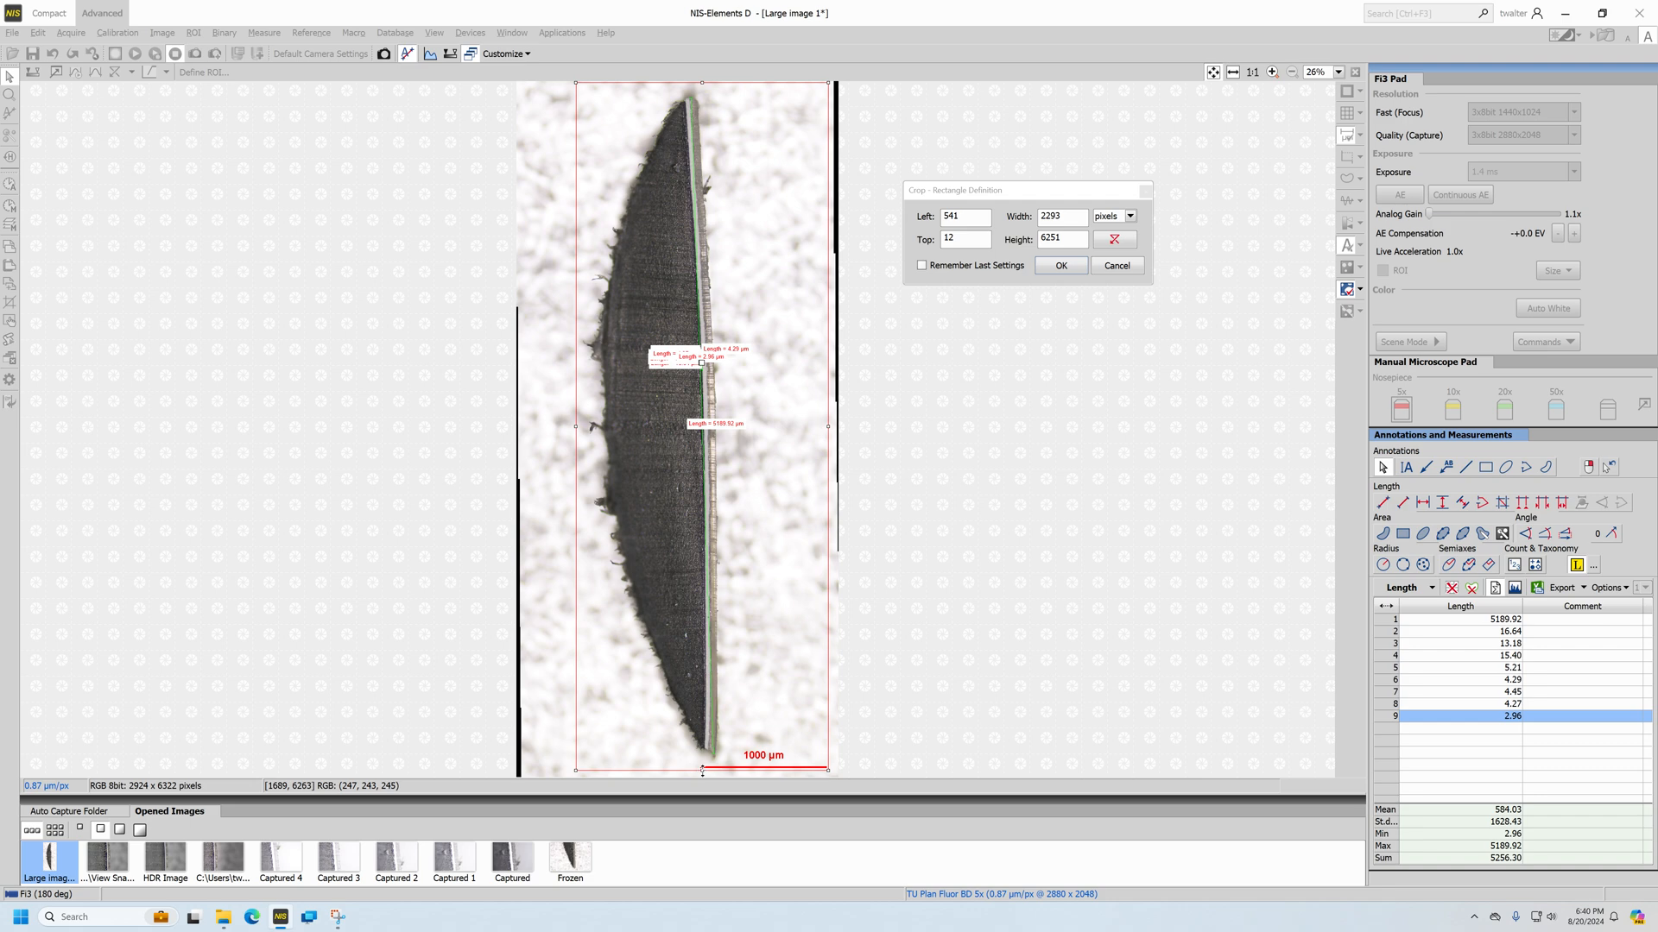
{"action": "left_click_drag", "start_coordinate": [702, 771], "coordinate": [702, 775]}
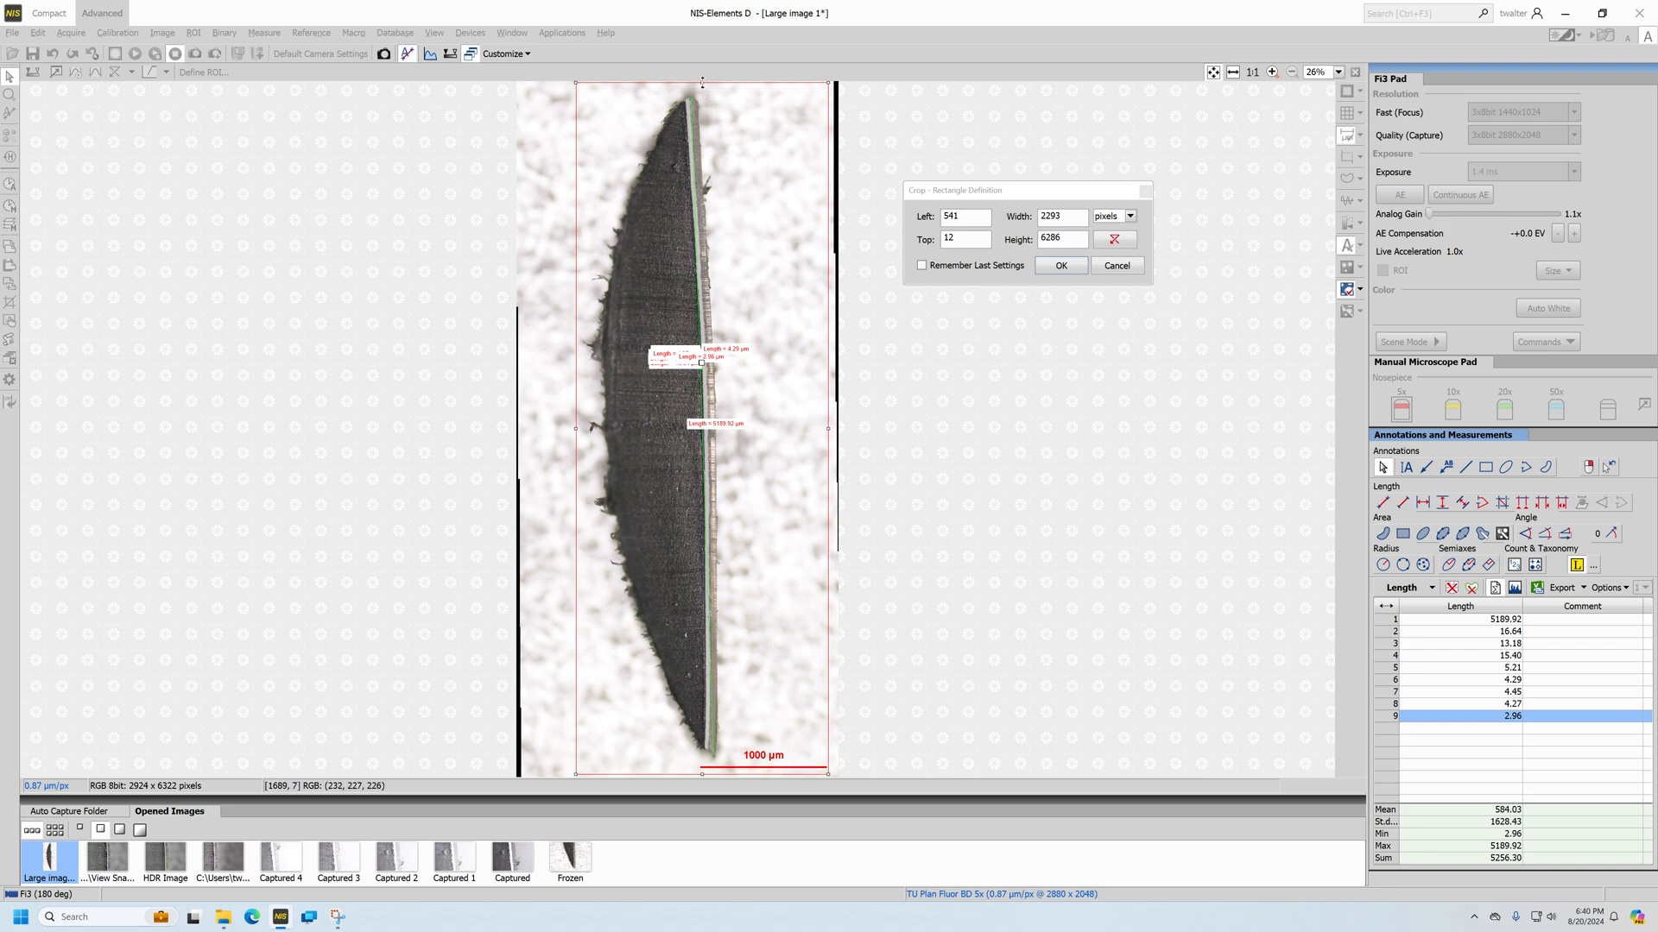
{"action": "left_click_drag", "start_coordinate": [702, 82], "coordinate": [701, 89]}
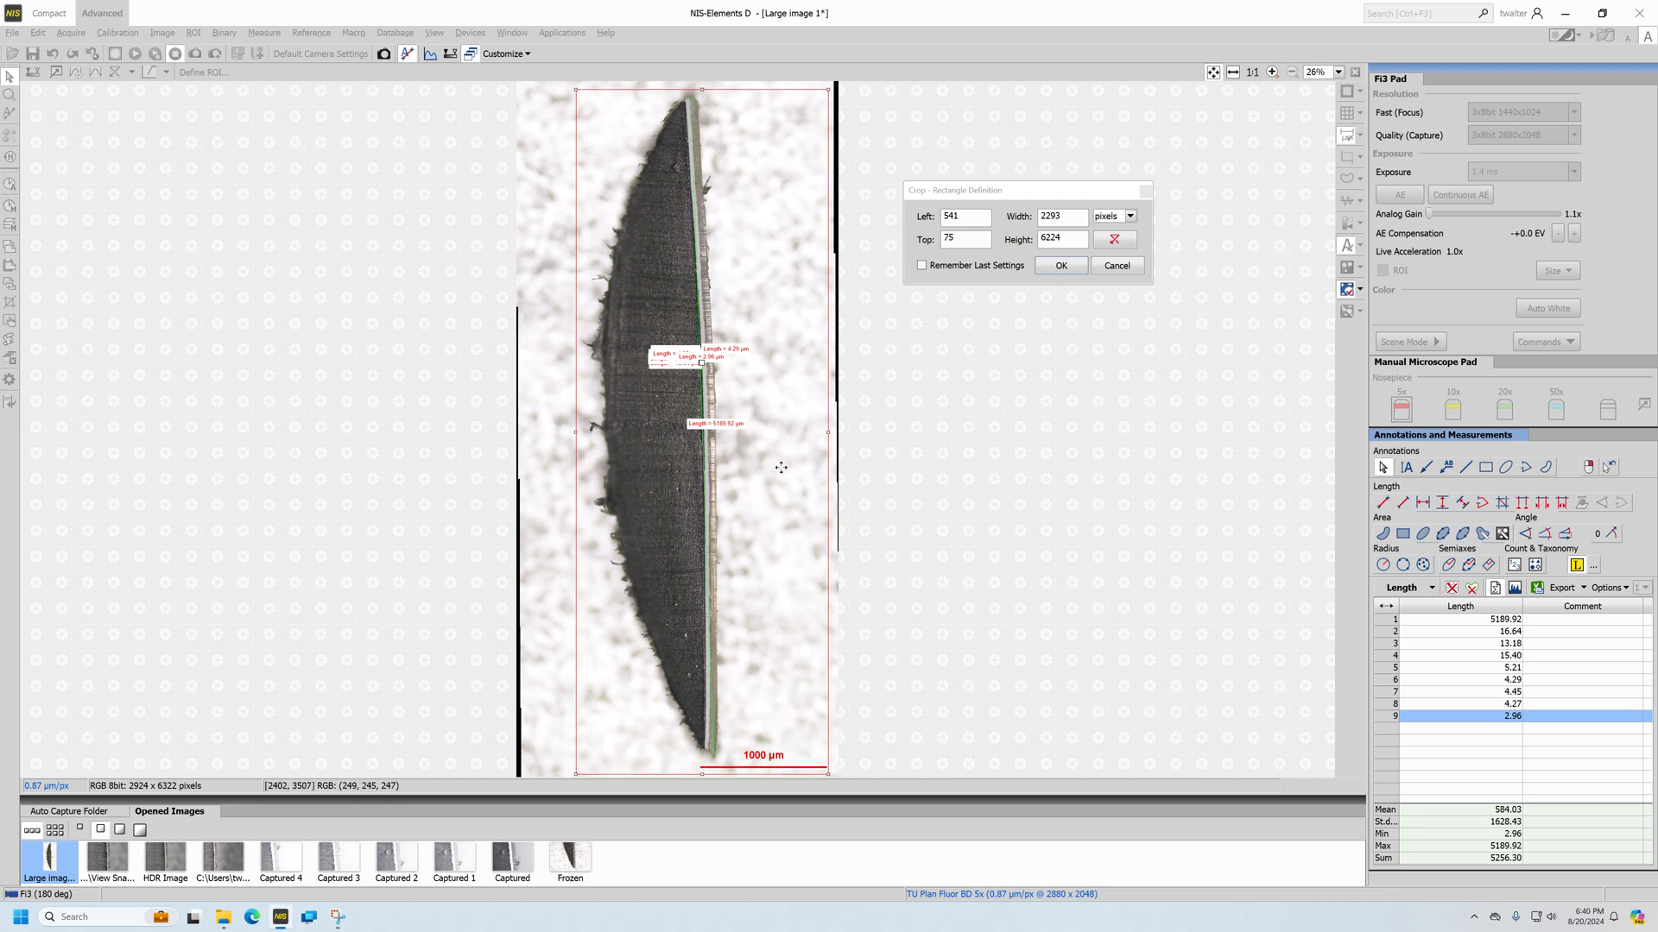
{"action": "left_click", "coordinate": [1061, 265]}
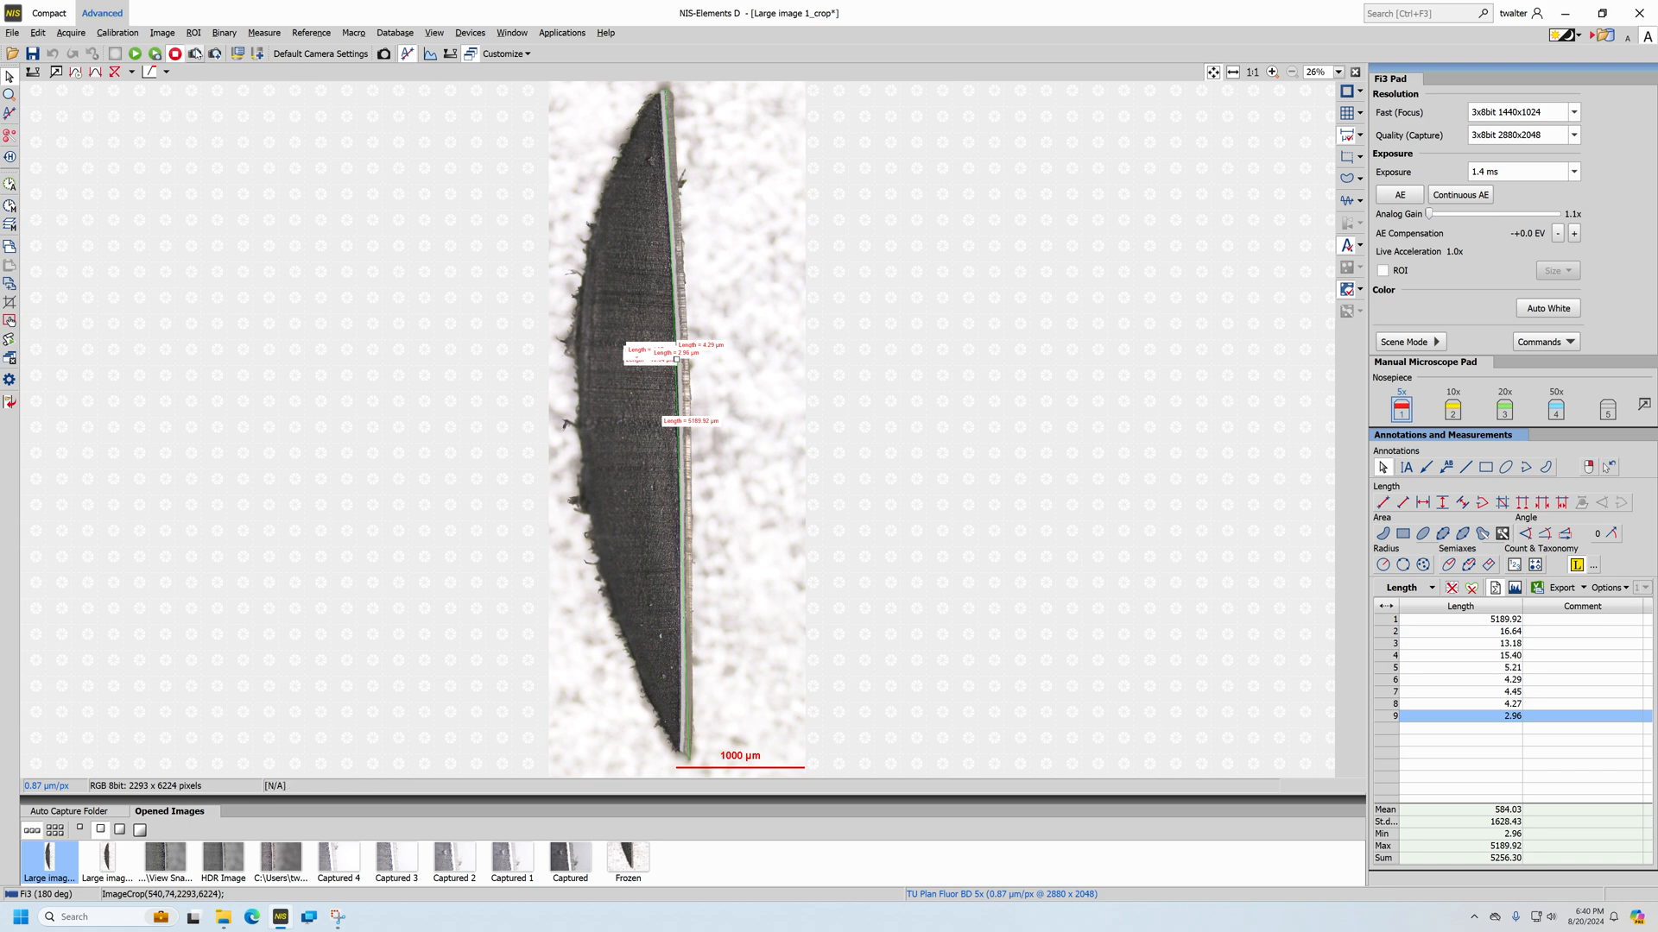
Save the cropped image to the Desktop as a JPEG named "Stitched Image Tutorial" with annotations burned in
{"action": "left_click", "coordinate": [33, 54]}
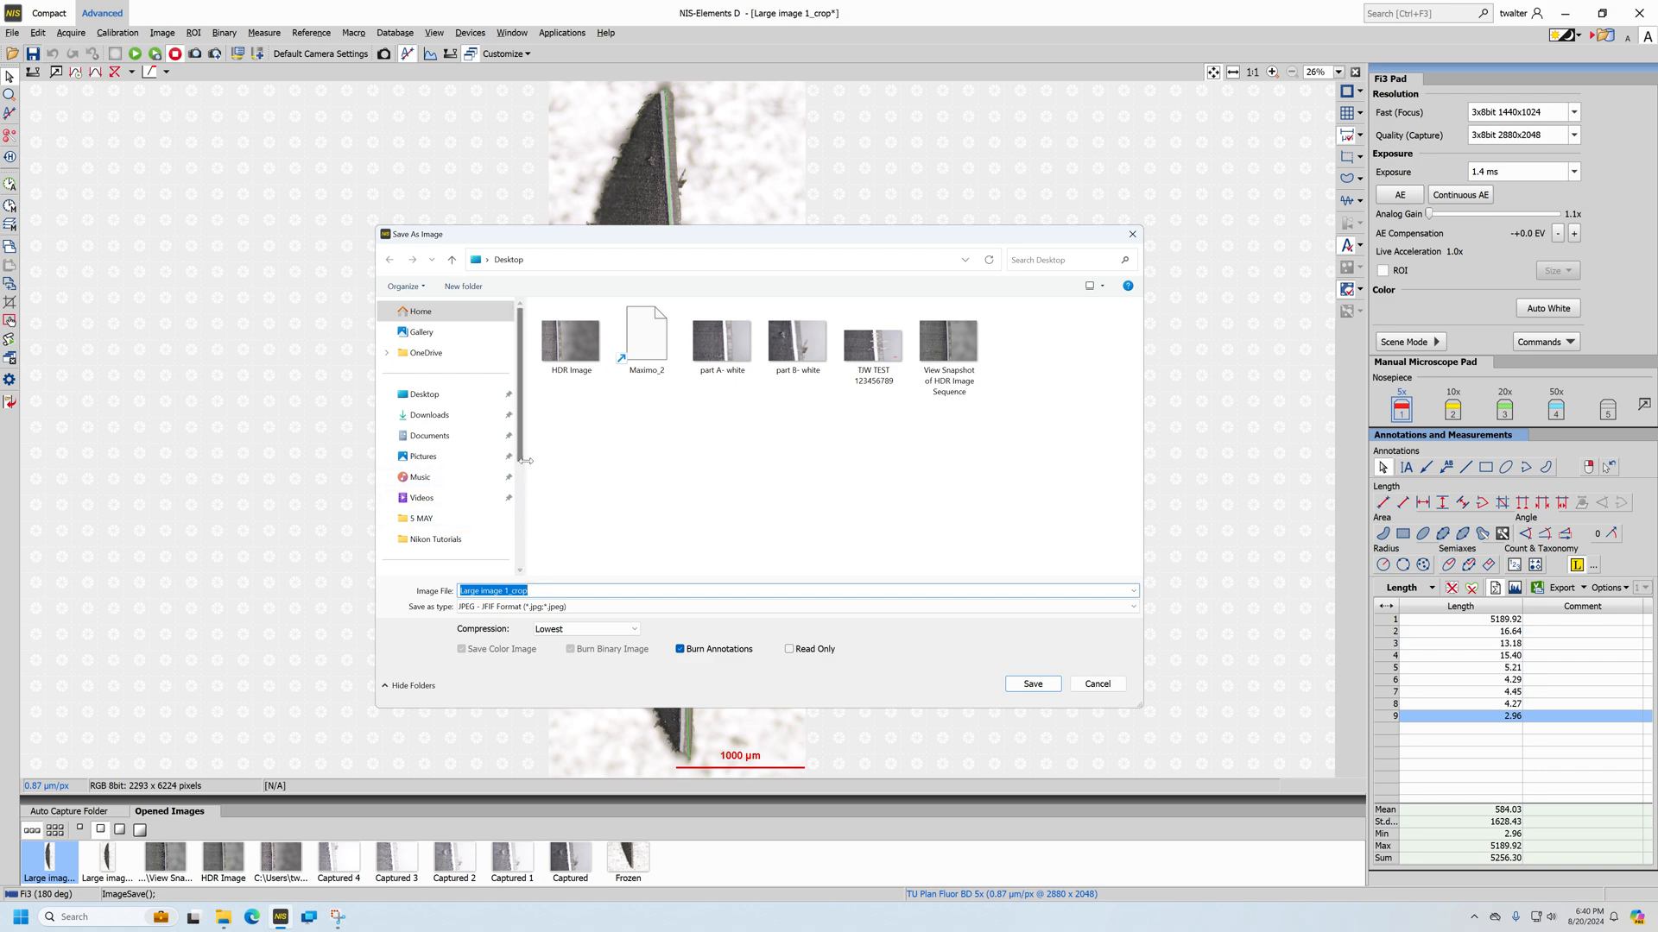
{"action": "left_click_drag", "start_coordinate": [525, 460], "coordinate": [576, 462]}
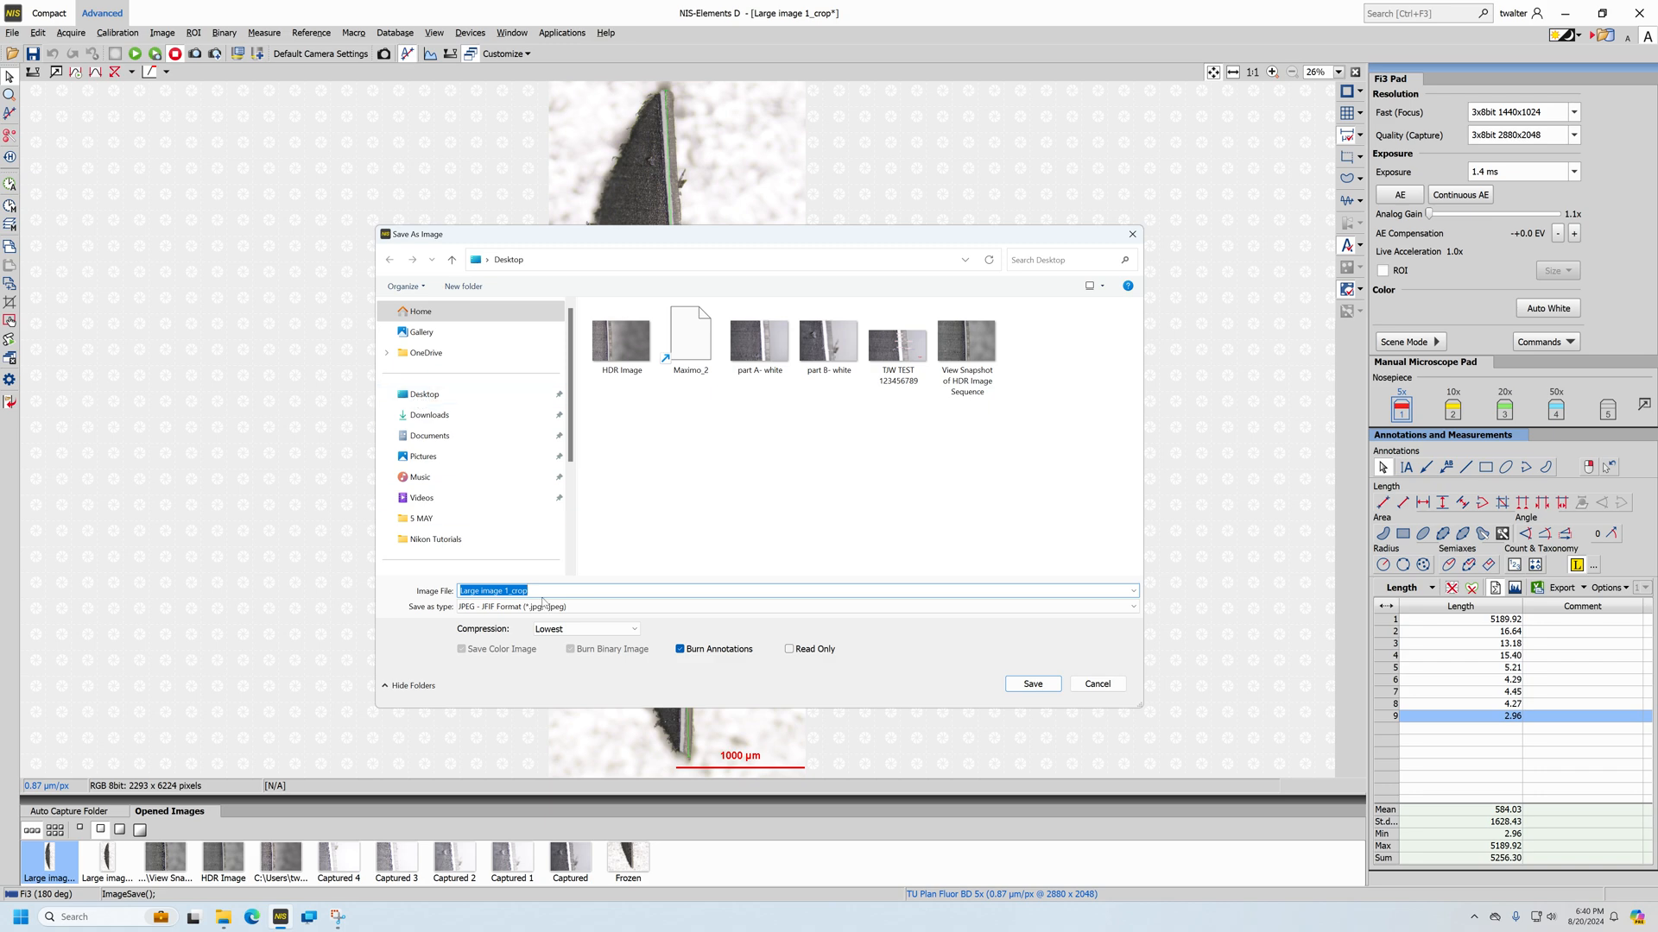
{"action": "type", "text": "S"}
{"action": "type", "text": "tiched"}
{"action": "key", "text": "BackSpace"}
{"action": "key", "text": "BackSpace"}
{"action": "key", "text": "BackSpace"}
{"action": "key", "text": "BackSpace"}
{"action": "type", "text": "tched Image Tutorial"}
{"action": "left_click", "coordinate": [1033, 684]}
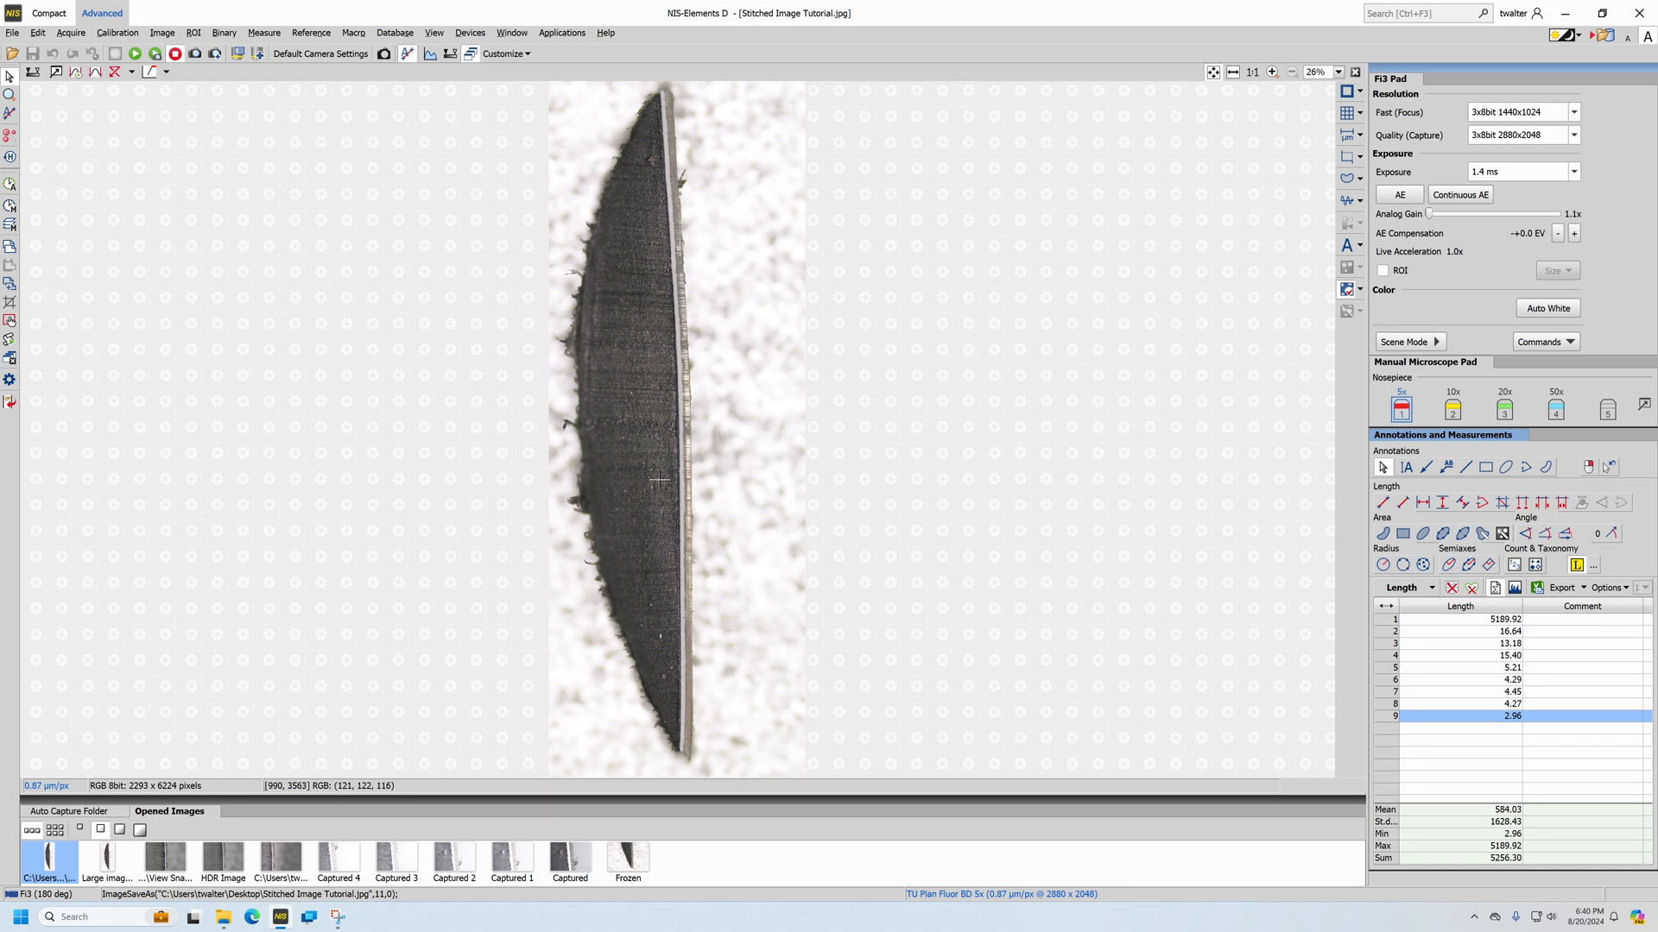
Minimize the open windows and move the stitched image file beside the two image files in the middle of the desktop
{"action": "left_click", "coordinate": [1565, 13]}
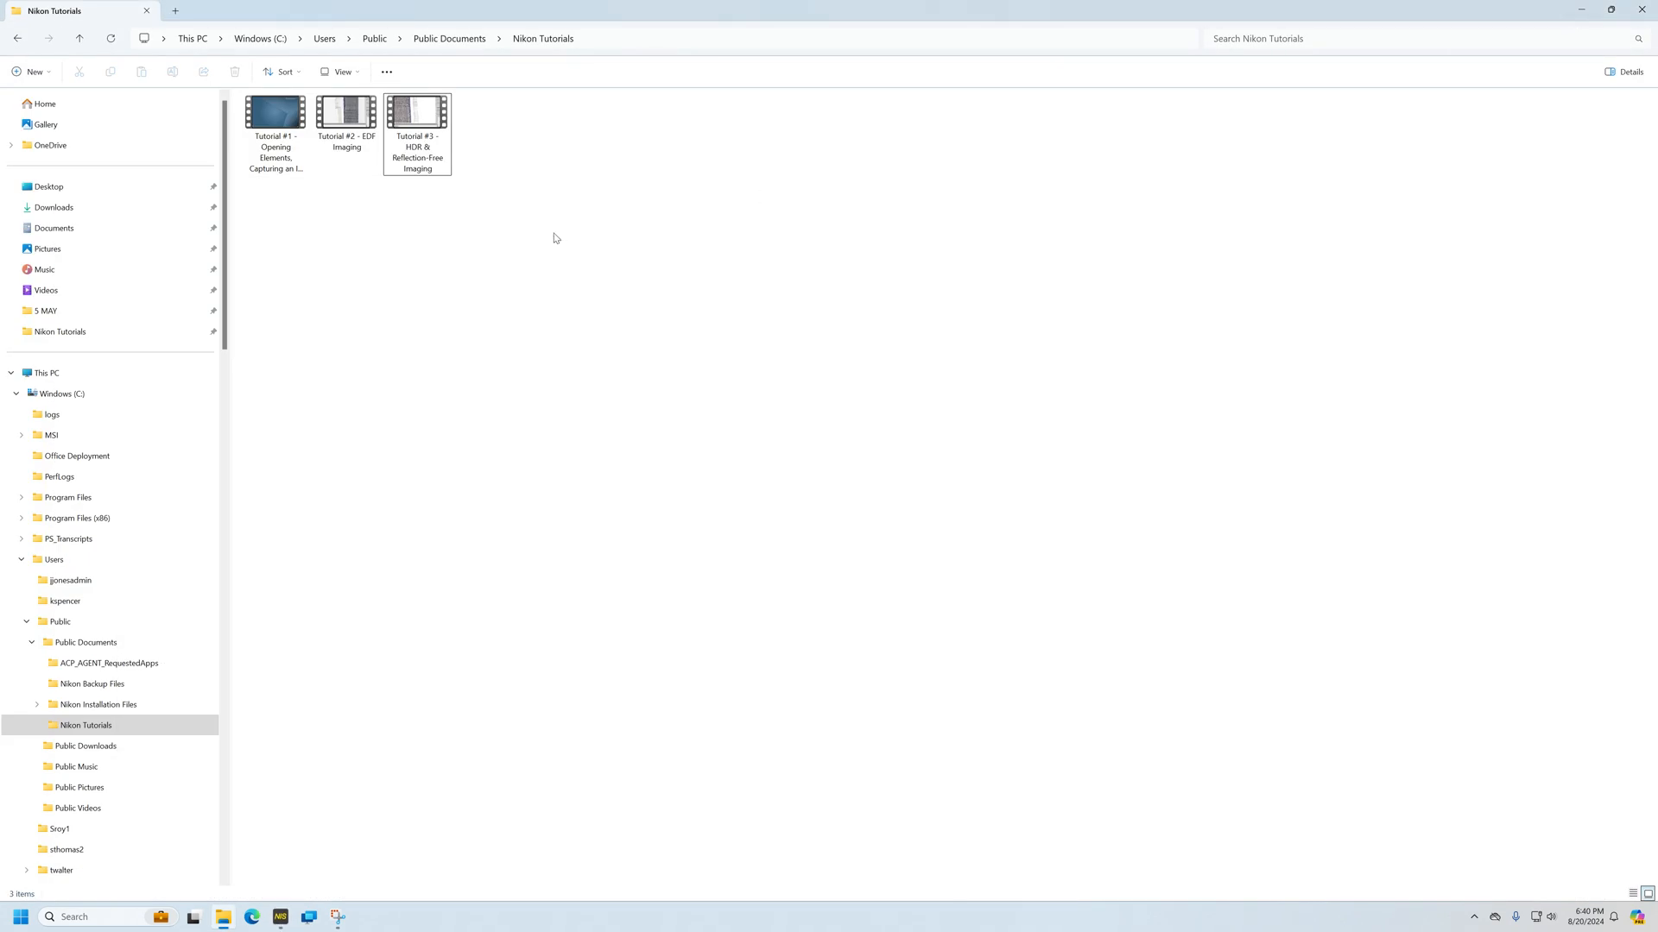
{"action": "left_click", "coordinate": [1580, 9]}
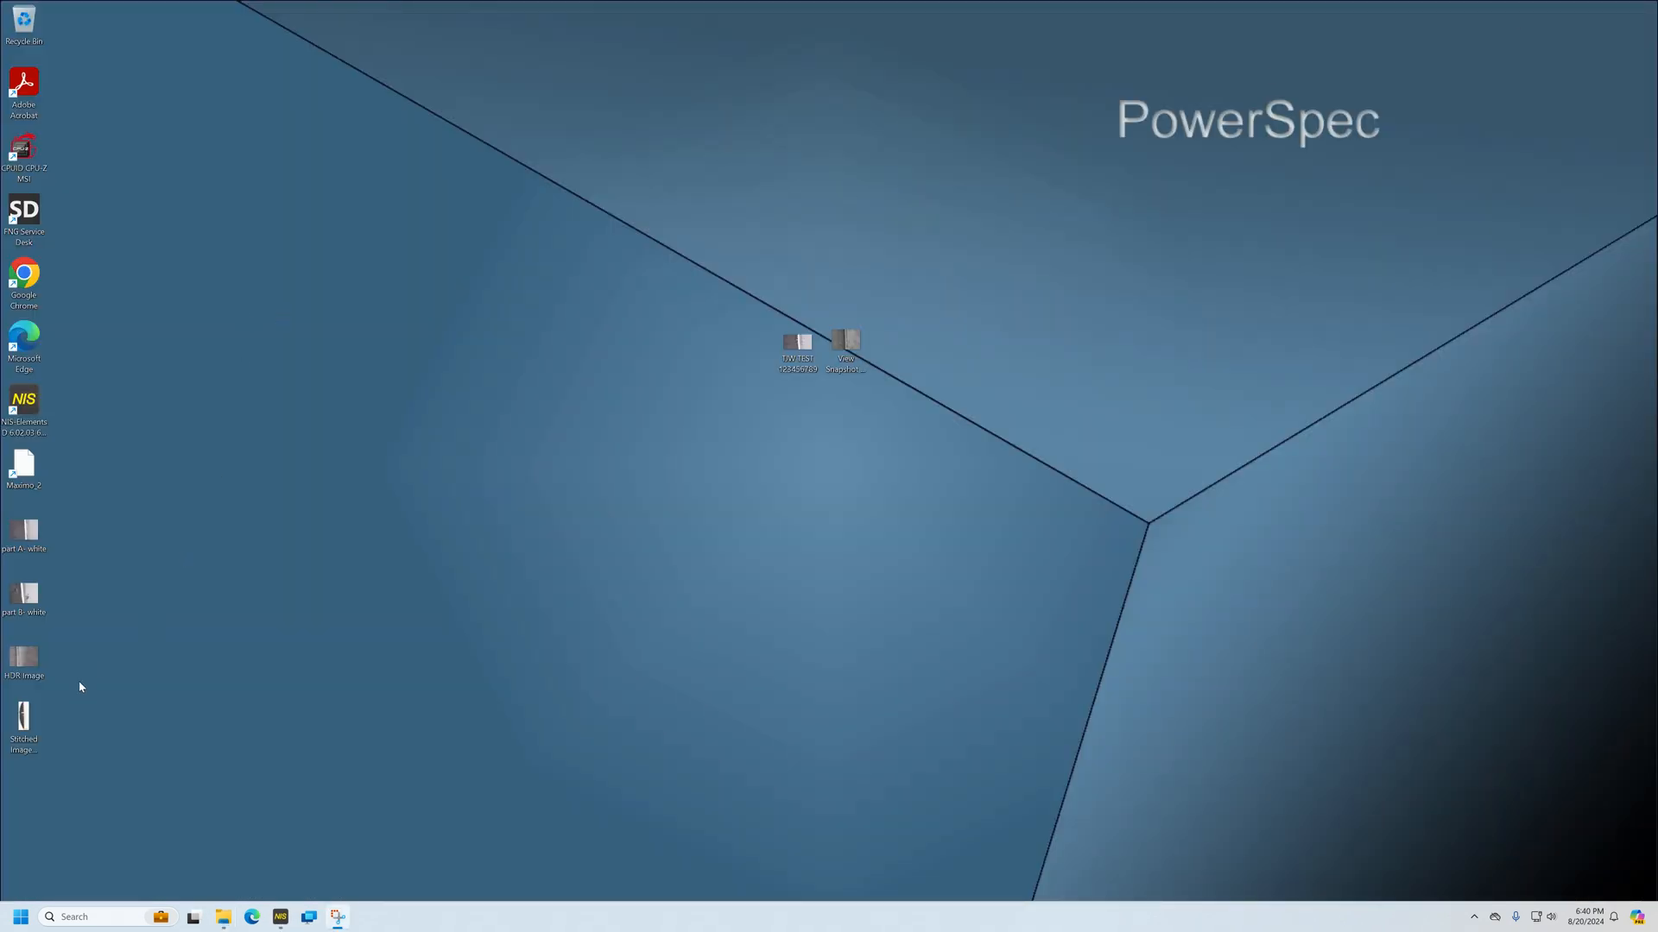
{"action": "left_click_drag", "start_coordinate": [26, 721], "coordinate": [897, 354]}
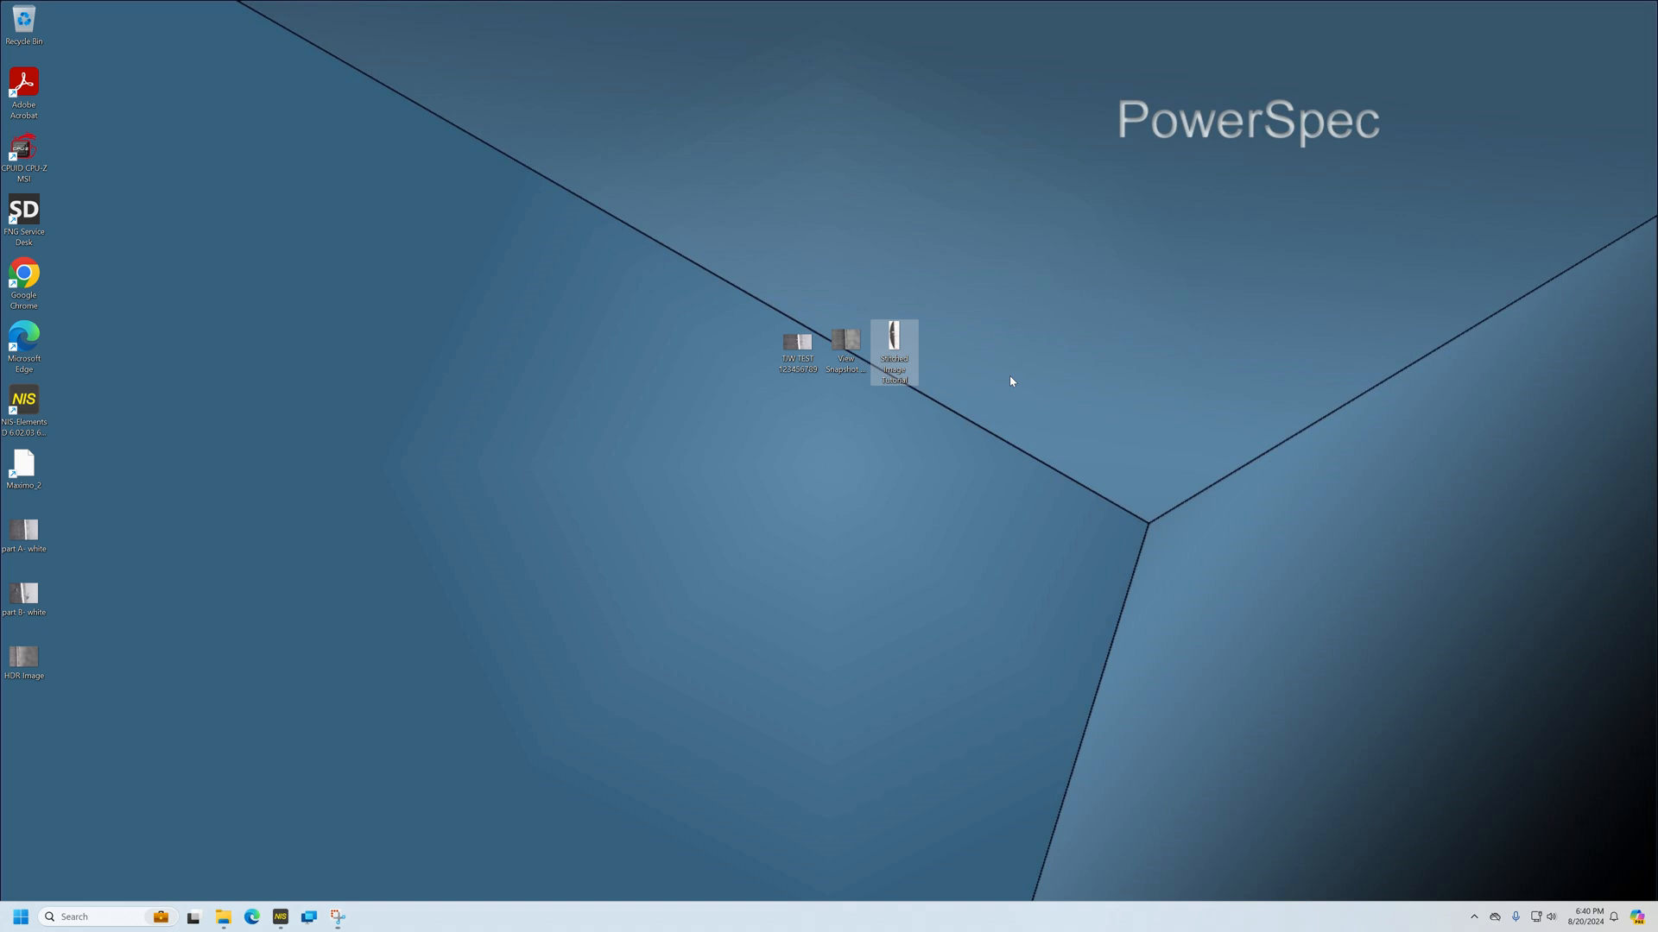
Open the saved stitched image in the photo viewer, examine the specimen and its measurements along its length, and close it
{"action": "double_click", "coordinate": [895, 341]}
{"action": "scroll", "coordinate": [759, 458], "scroll_direction": "up", "scroll_amount": 5}
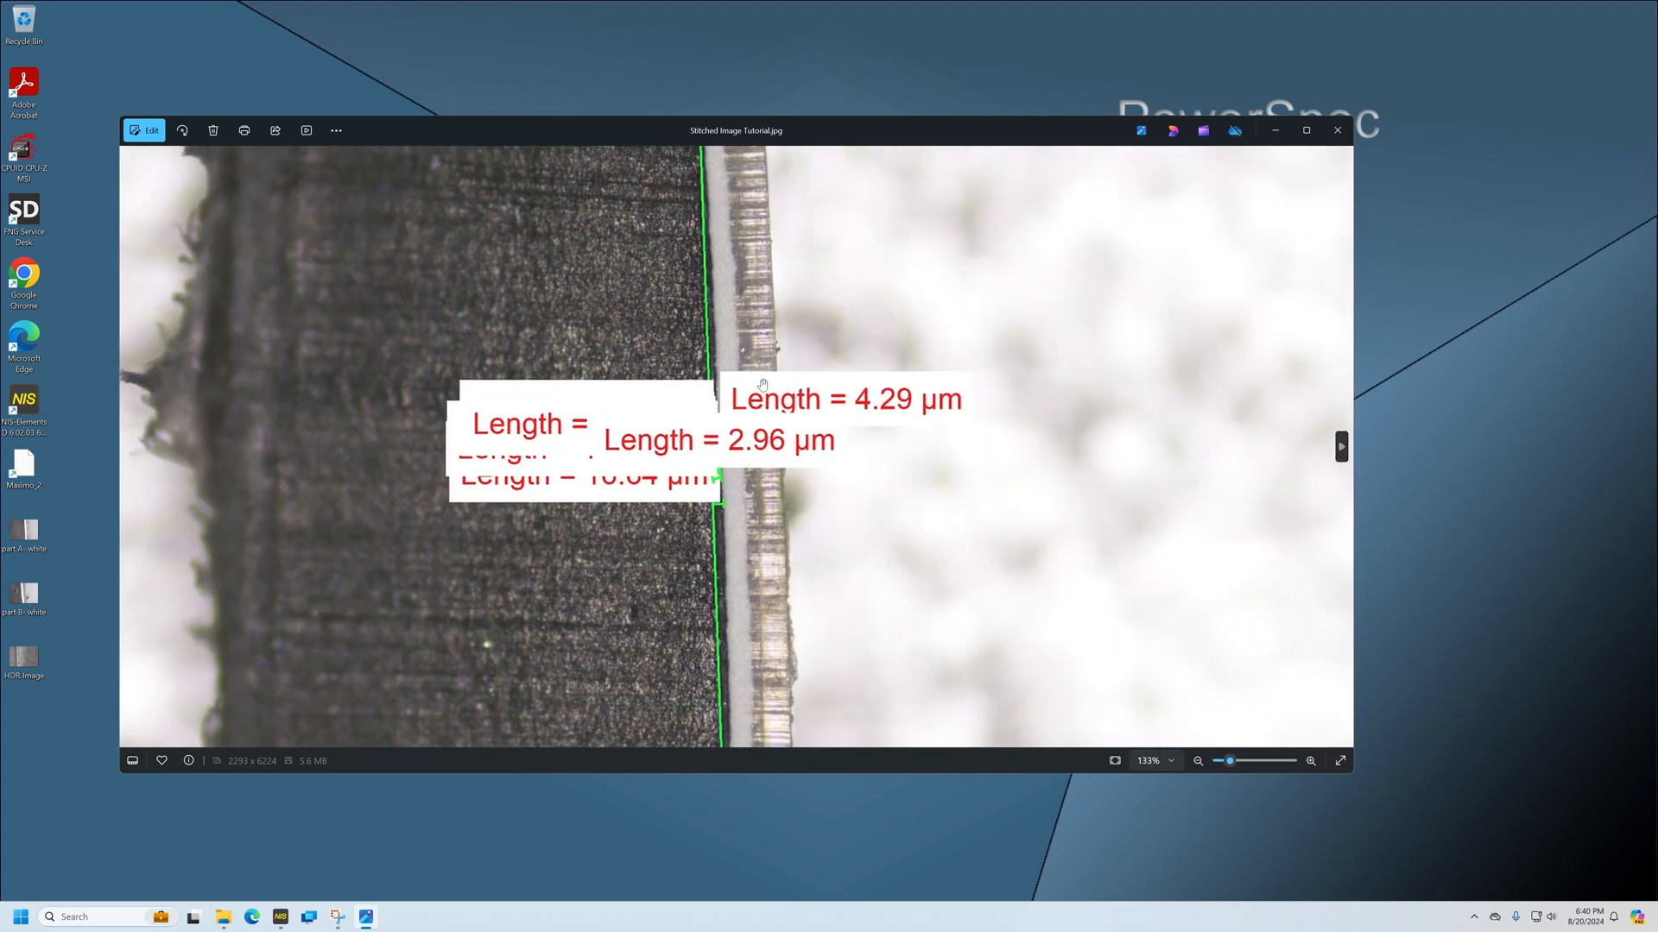
{"action": "left_click_drag", "start_coordinate": [762, 386], "coordinate": [749, 596]}
{"action": "left_click_drag", "start_coordinate": [678, 293], "coordinate": [699, 510]}
{"action": "left_click_drag", "start_coordinate": [737, 233], "coordinate": [708, 603]}
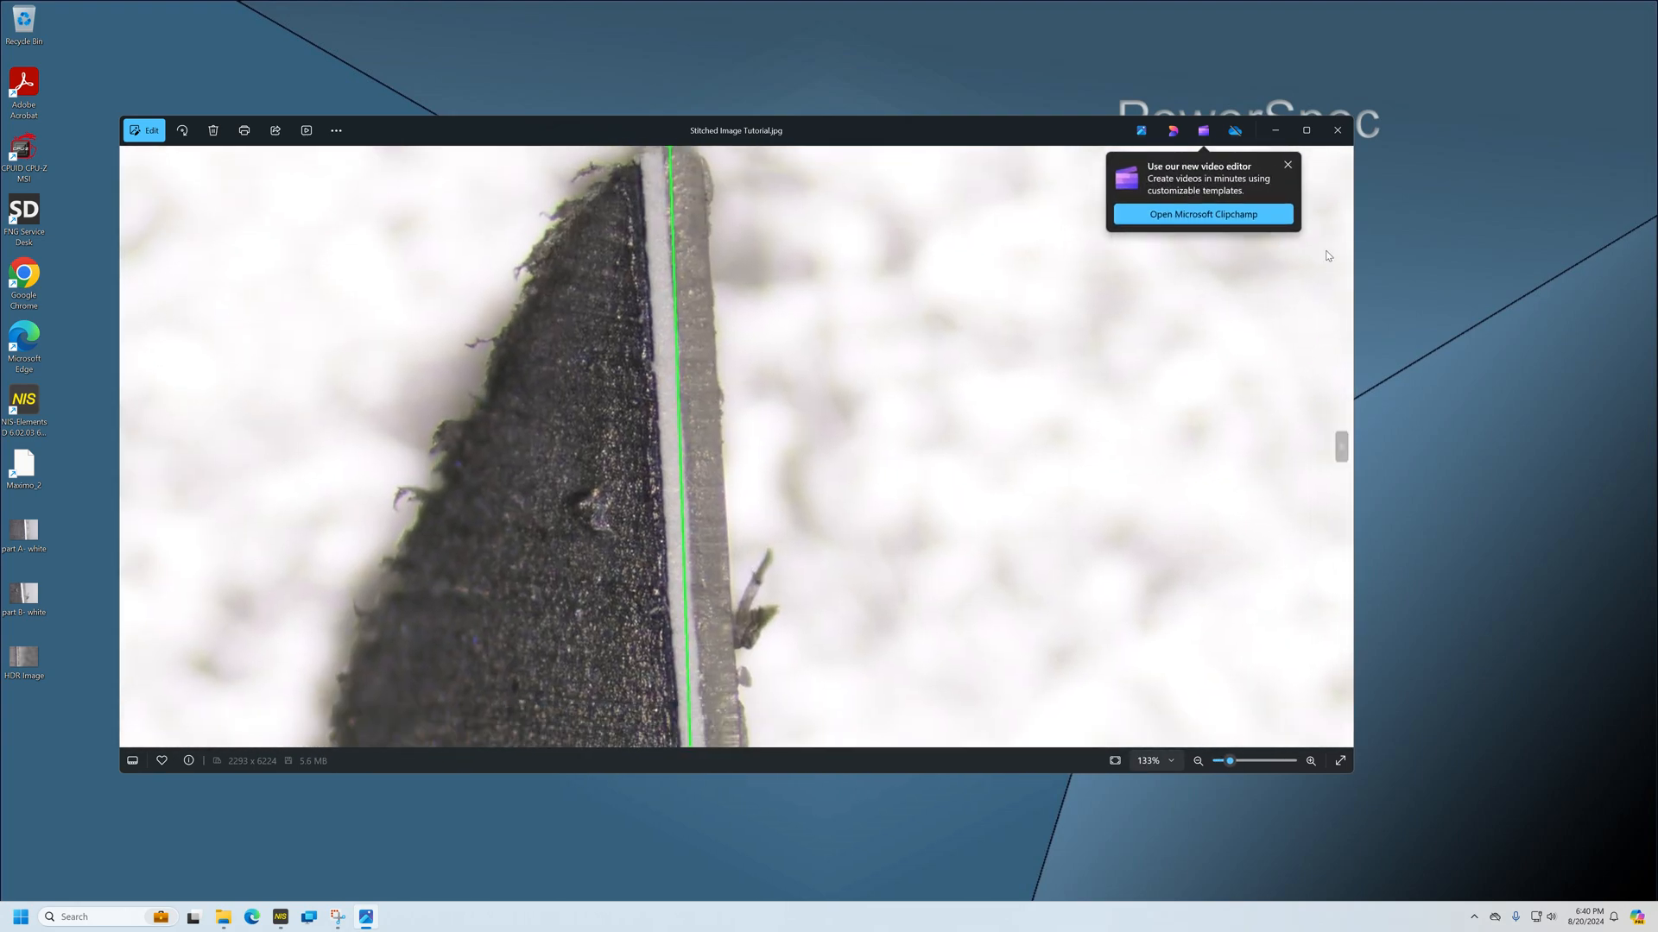
{"action": "left_click", "coordinate": [1288, 165]}
{"action": "left_click_drag", "start_coordinate": [659, 356], "coordinate": [667, 170]}
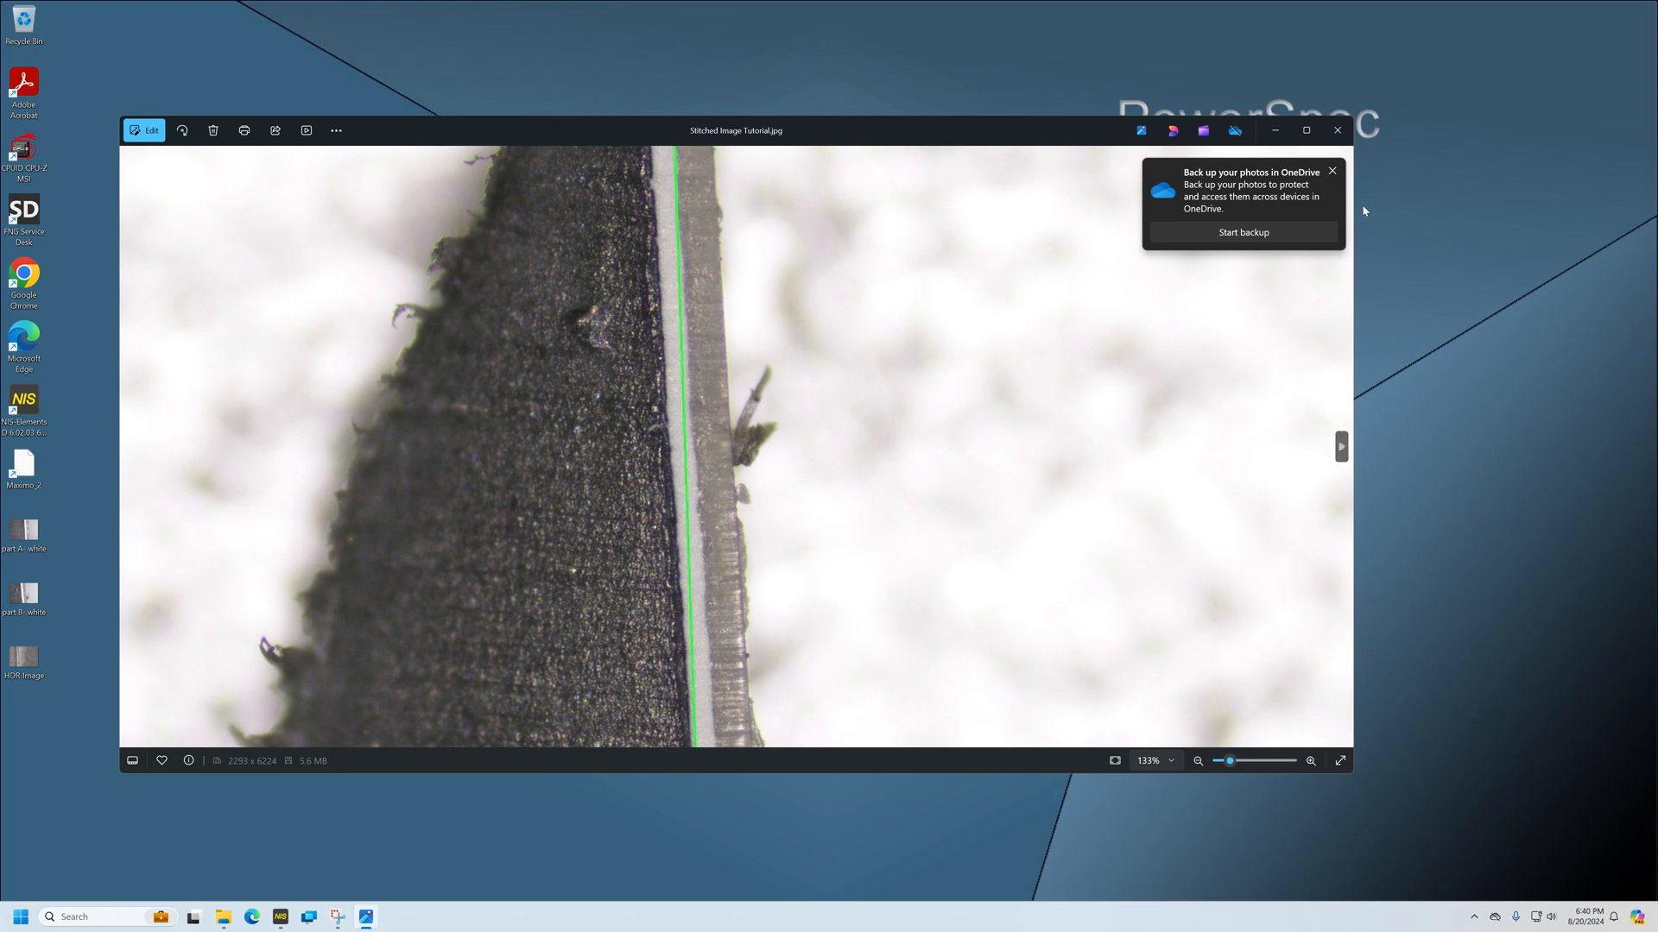
{"action": "left_click", "coordinate": [1332, 171]}
{"action": "left_click_drag", "start_coordinate": [564, 647], "coordinate": [614, 233]}
{"action": "left_click_drag", "start_coordinate": [635, 664], "coordinate": [611, 172]}
{"action": "left_click_drag", "start_coordinate": [615, 702], "coordinate": [584, 279]}
{"action": "scroll", "coordinate": [629, 333], "scroll_direction": "down", "scroll_amount": 10}
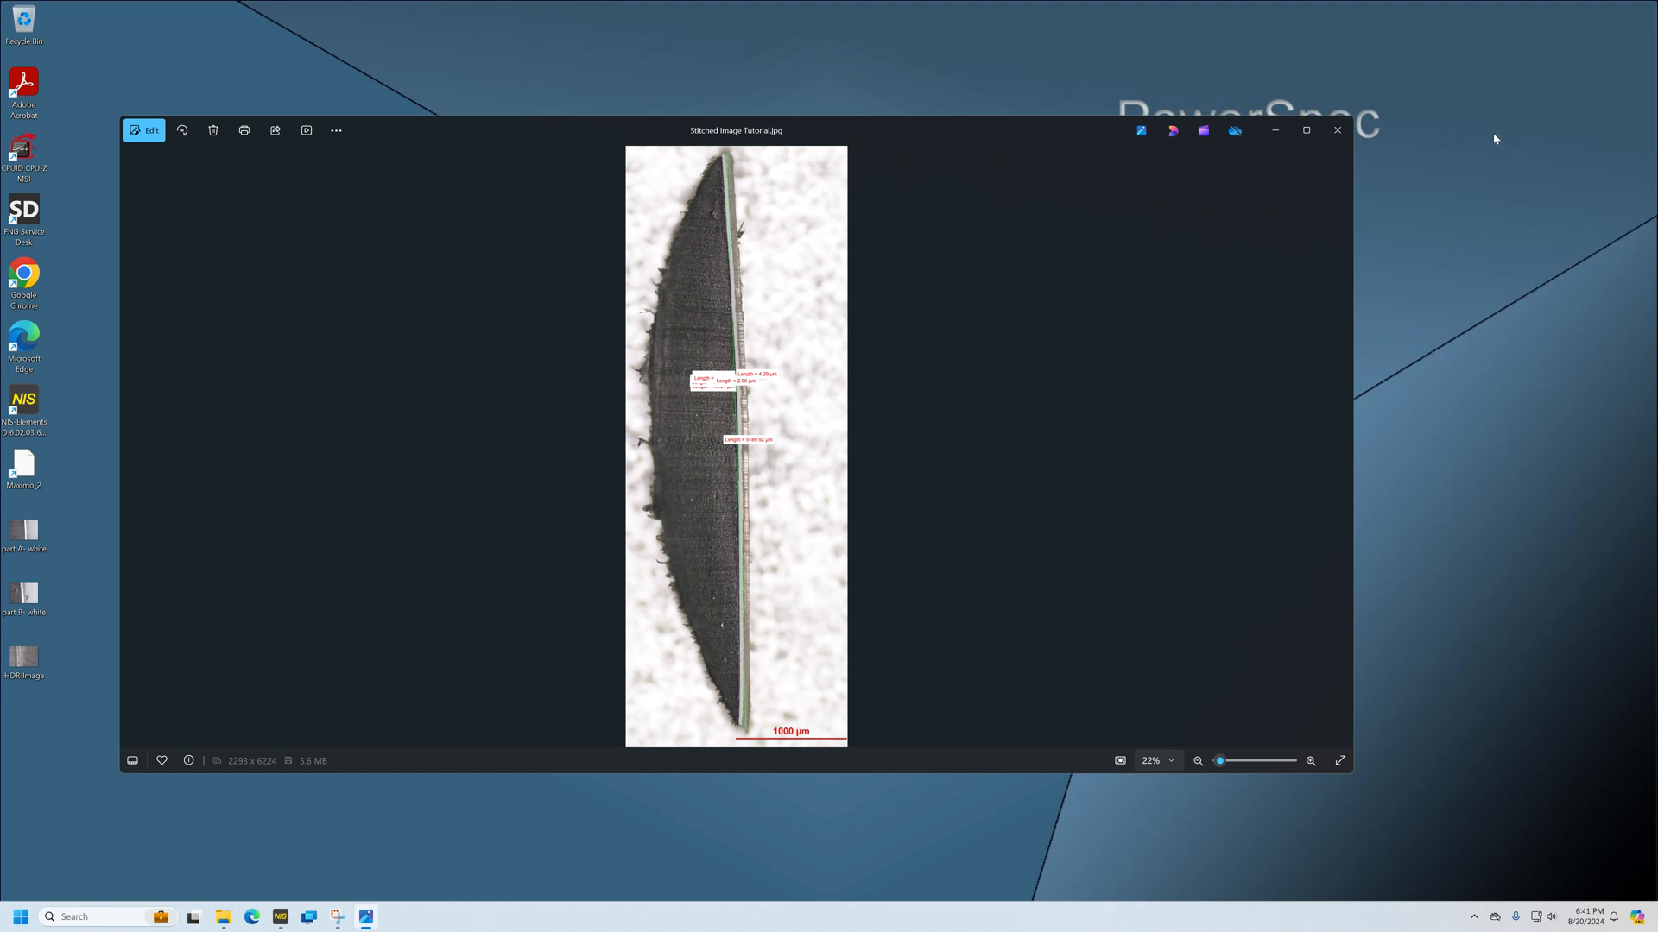
{"action": "left_click", "coordinate": [1337, 131]}
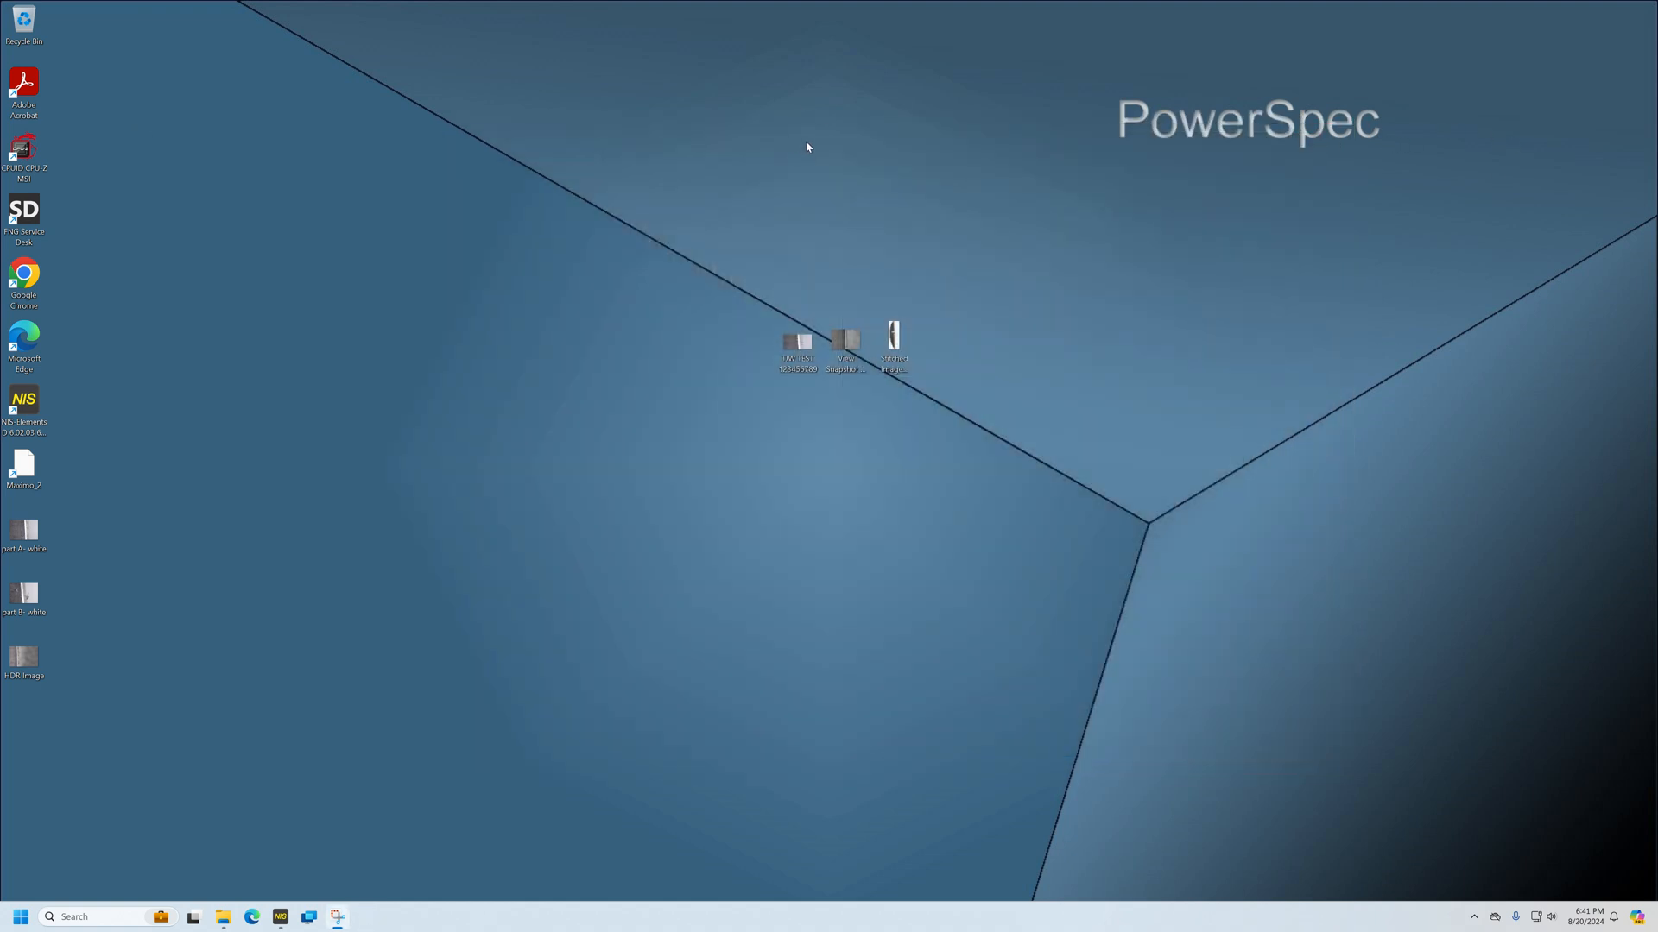